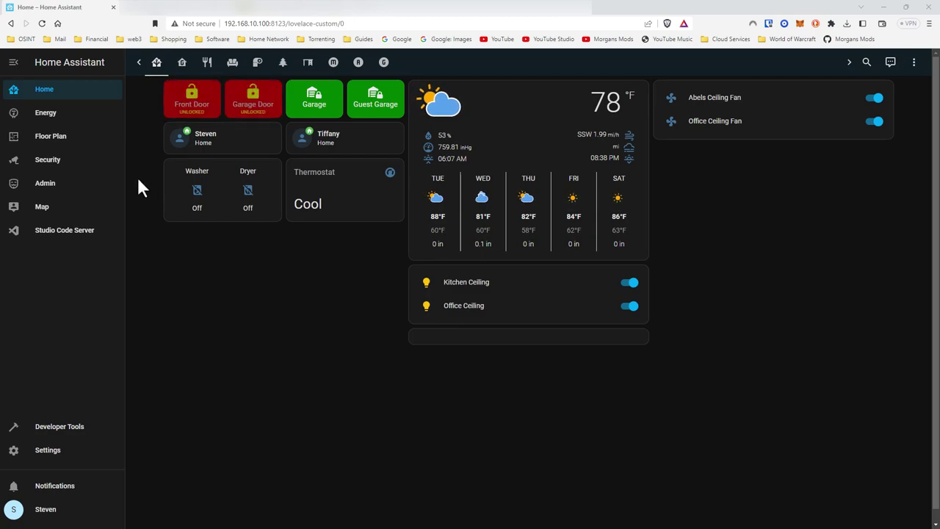
pyautogui.click(108, 193)
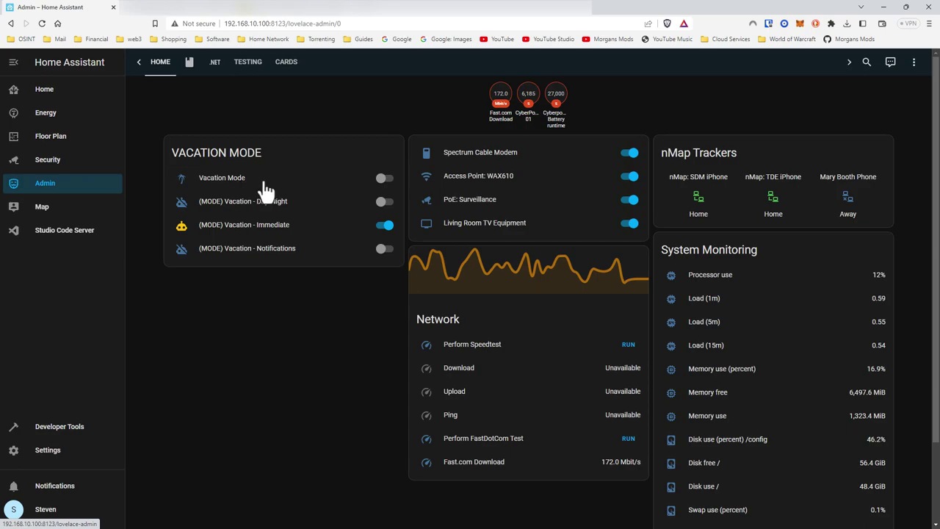
pyautogui.click(380, 180)
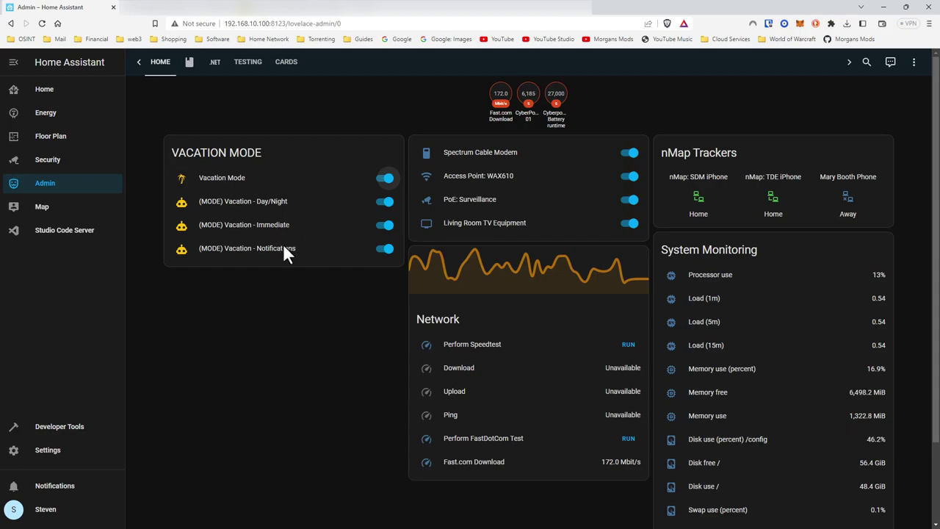
pyautogui.click(385, 180)
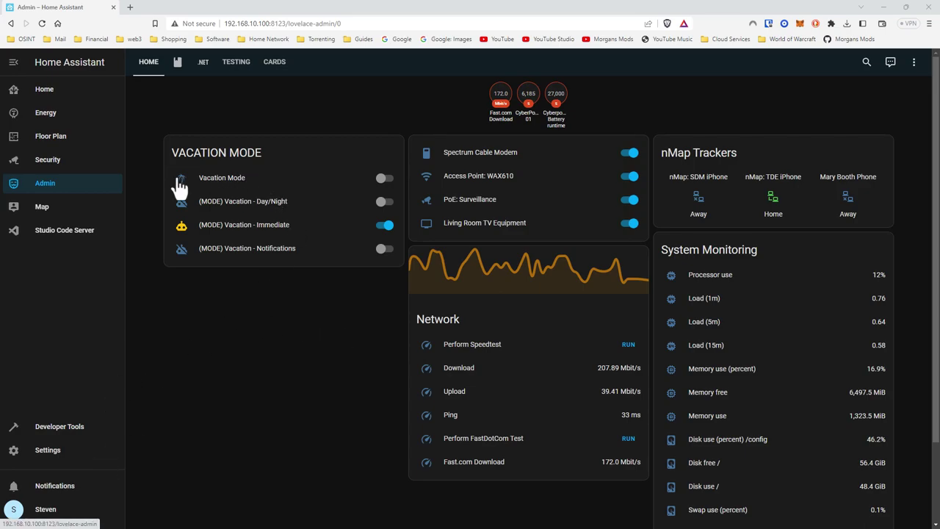
# Check the Vacation Mode toggle helper's details, then find it again at the end of the Helpers list.
pyautogui.click(219, 188)
pyautogui.click(351, 84)
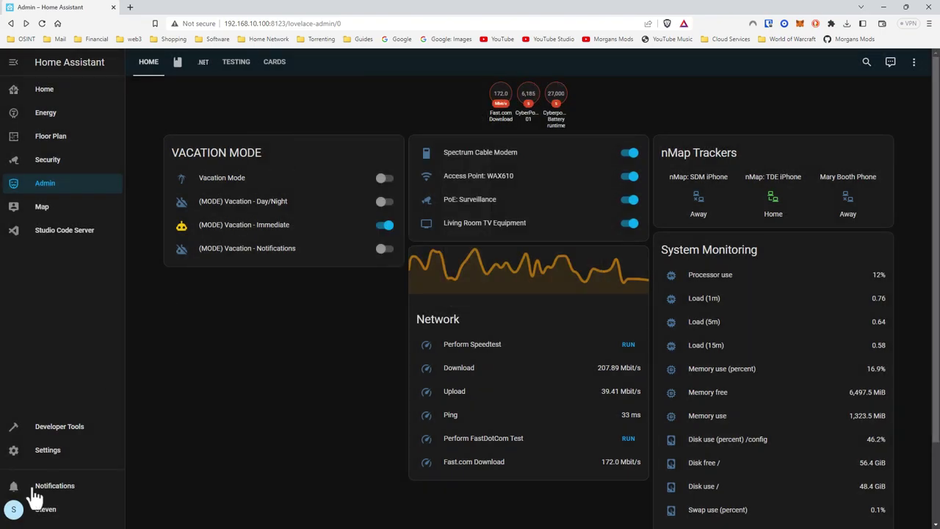
pyautogui.click(46, 453)
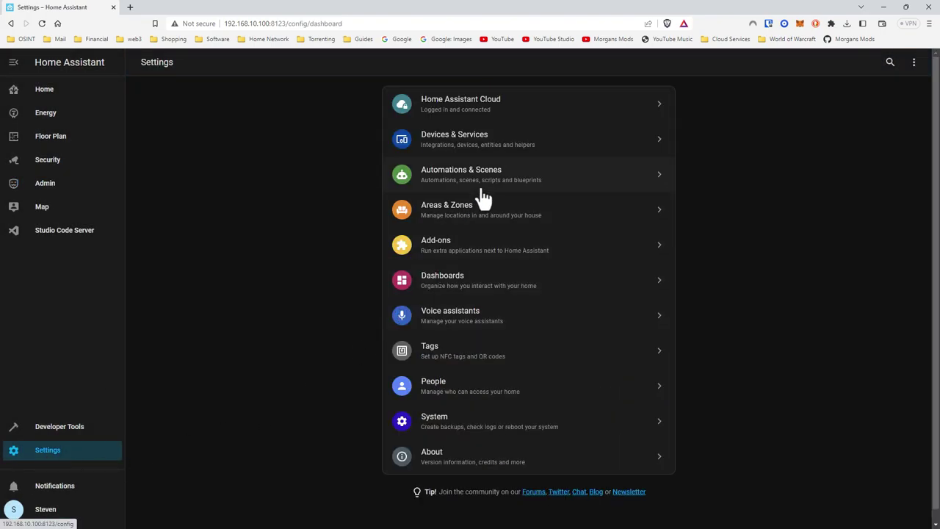
pyautogui.click(506, 151)
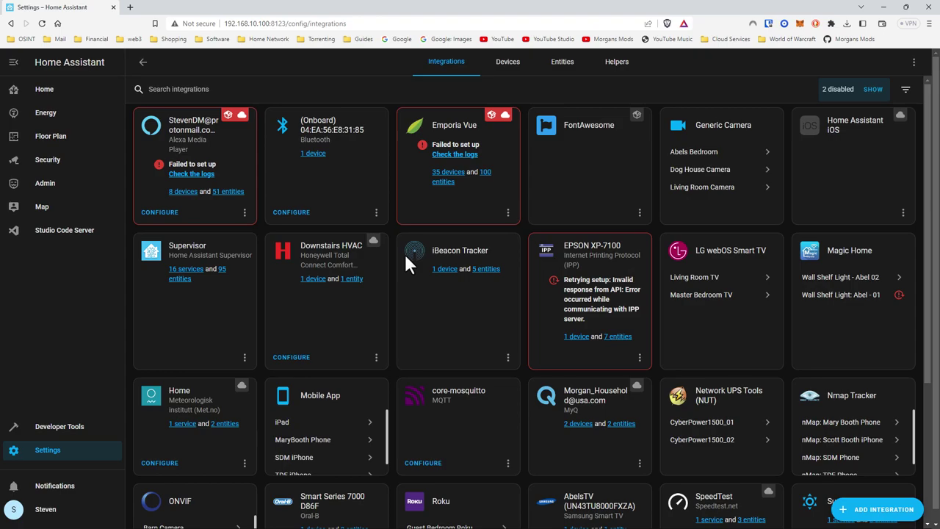
pyautogui.click(623, 67)
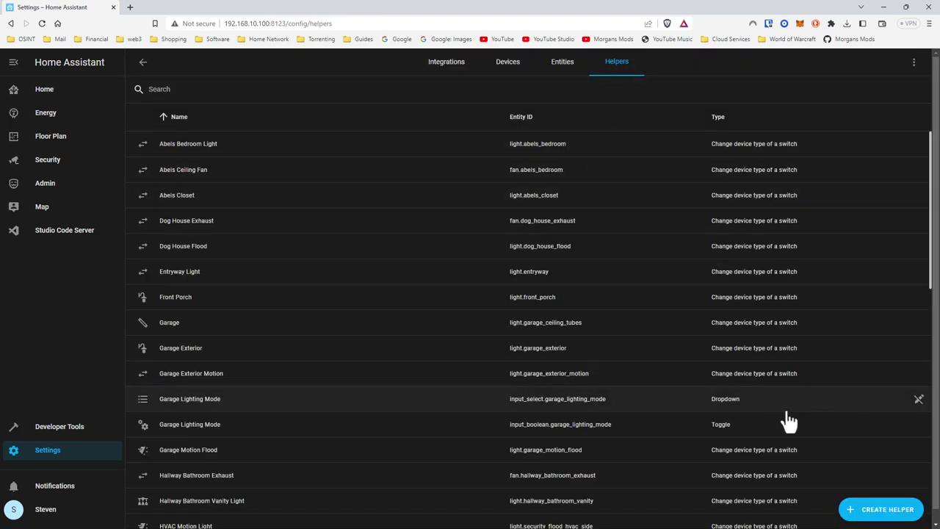
pyautogui.scroll(-10, 709, 386)
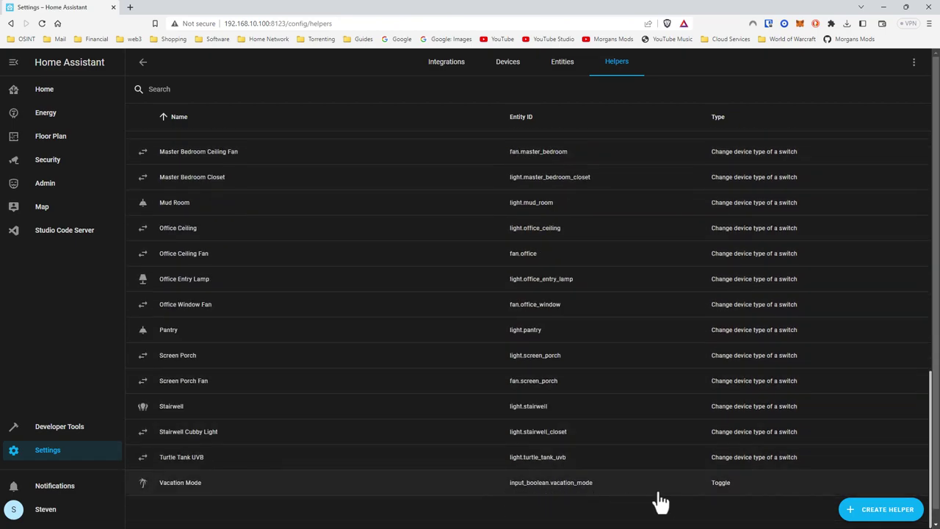
pyautogui.click(665, 494)
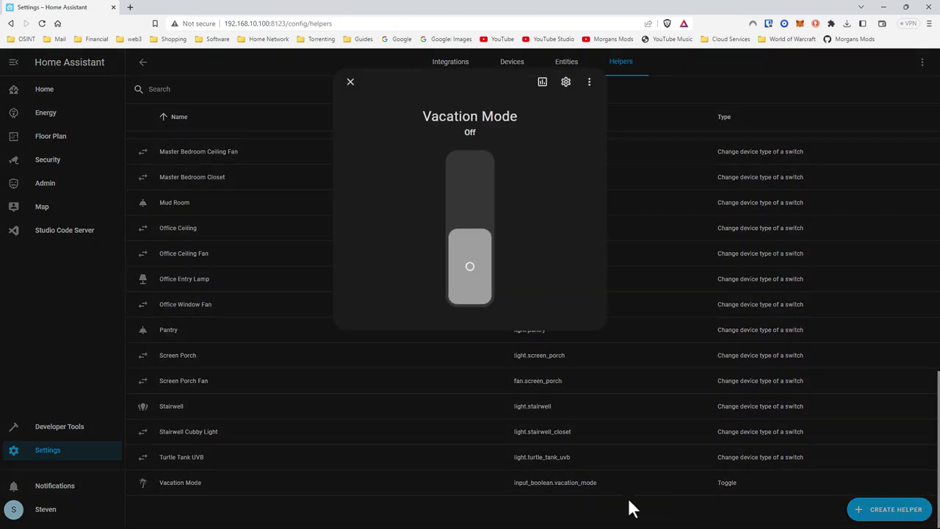
pyautogui.click(627, 496)
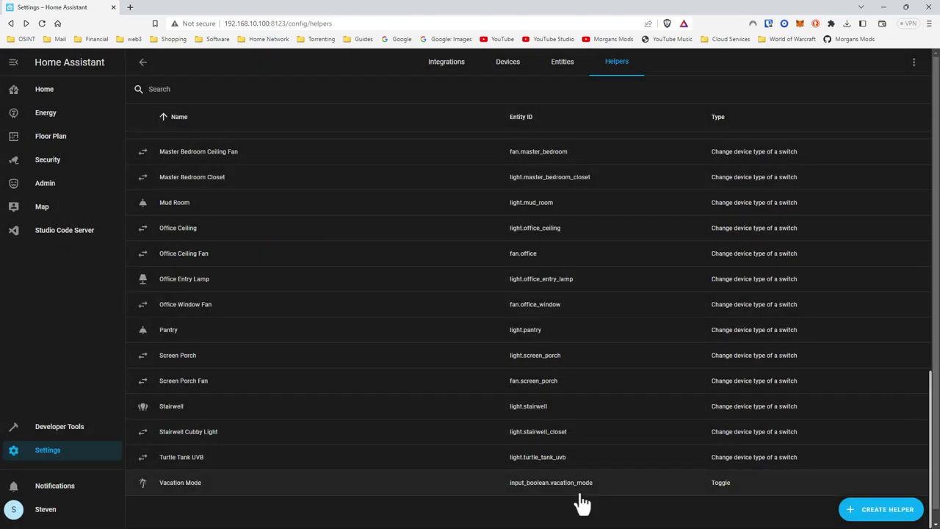
# Start a new Toggle helper, then step back to the helper type list.
pyautogui.click(863, 517)
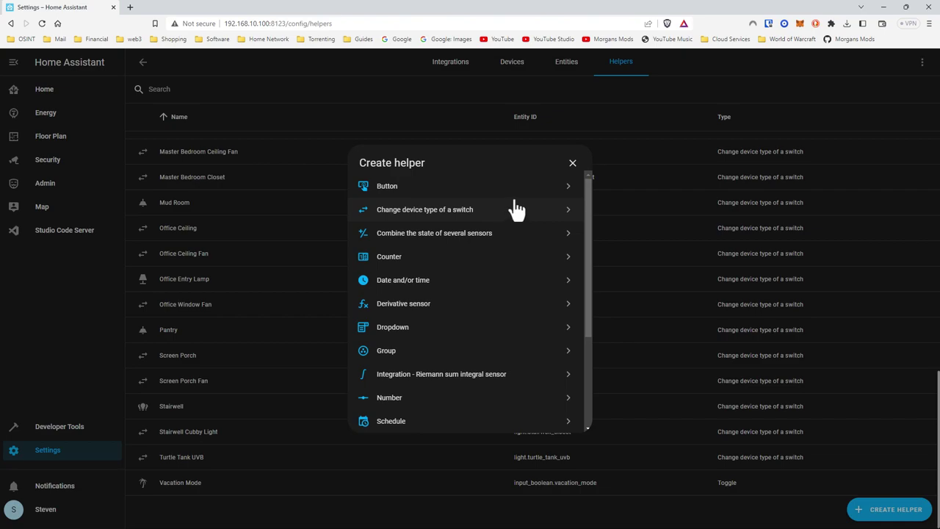
pyautogui.scroll(-3, 518, 199)
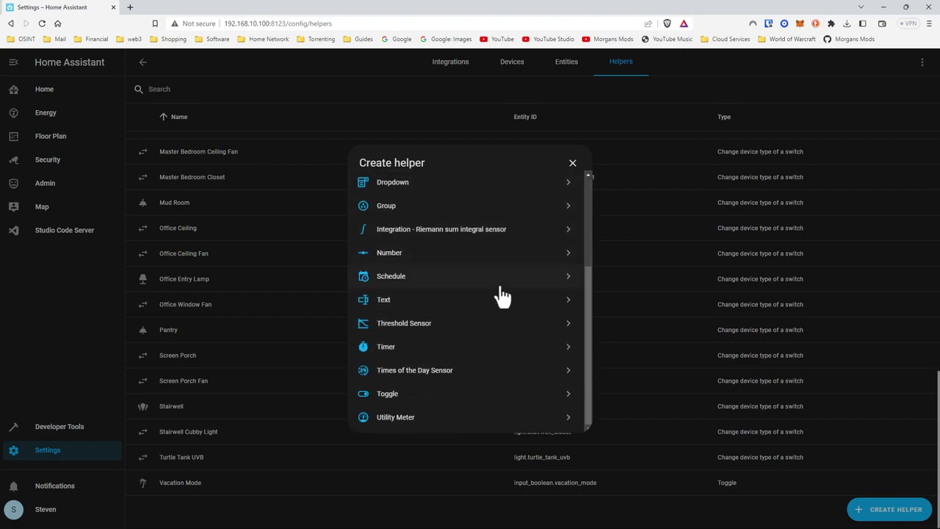
pyautogui.click(478, 401)
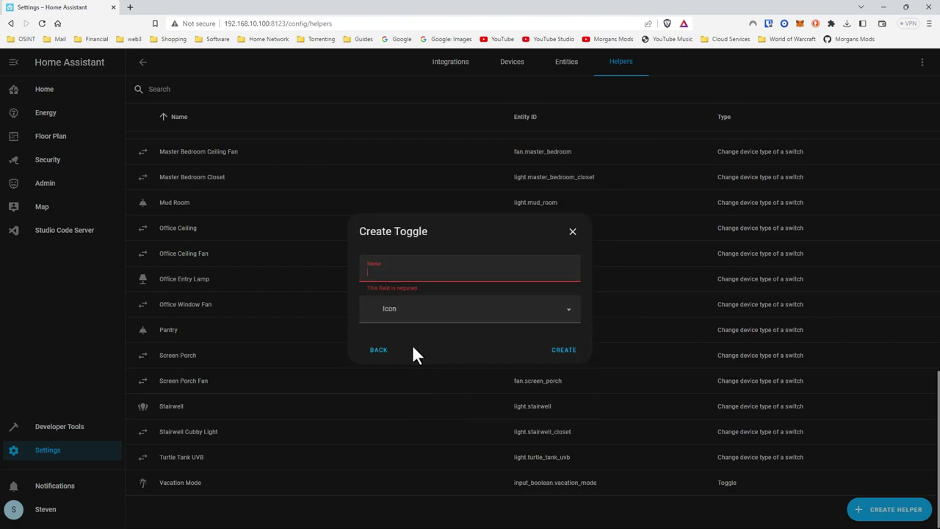
pyautogui.click(379, 351)
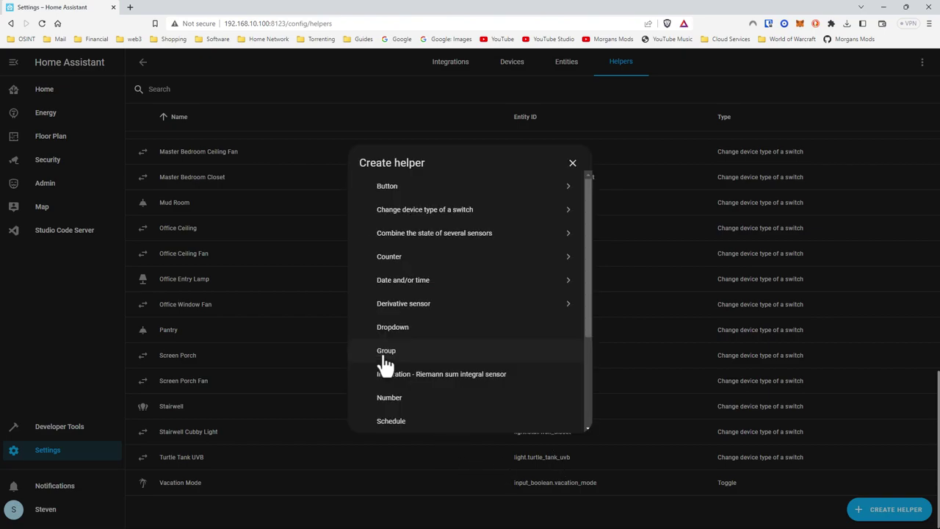
# Abandon the new helper and open VacationModeLights.yaml from the Lights folder in Studio Code Server.
pyautogui.click(572, 164)
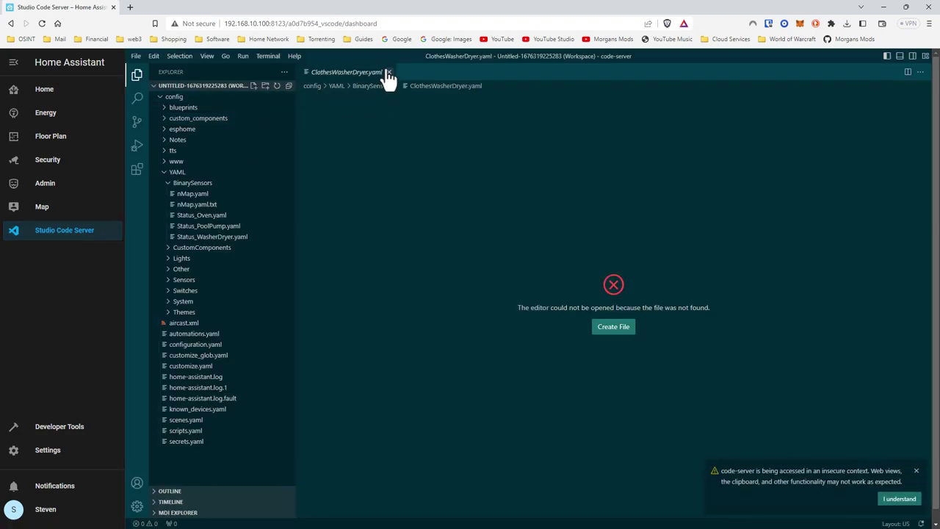
pyautogui.click(389, 72)
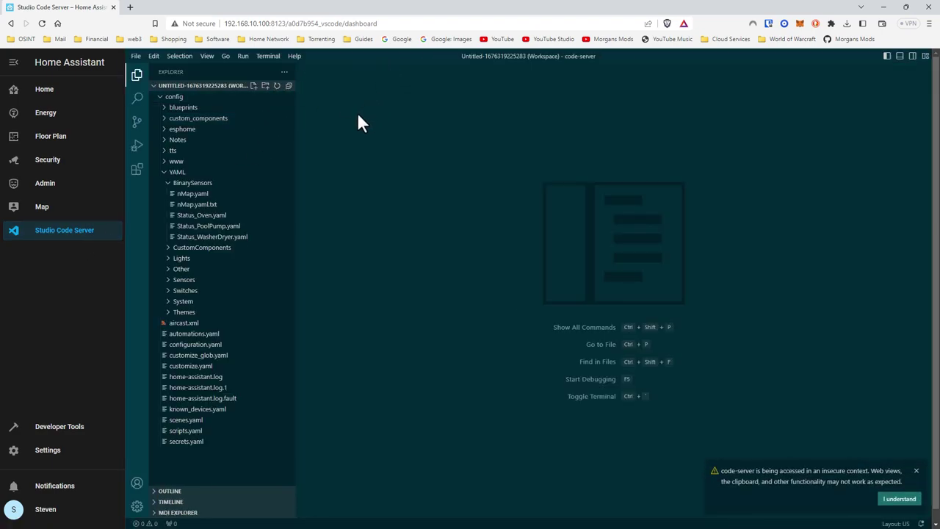
pyautogui.click(190, 259)
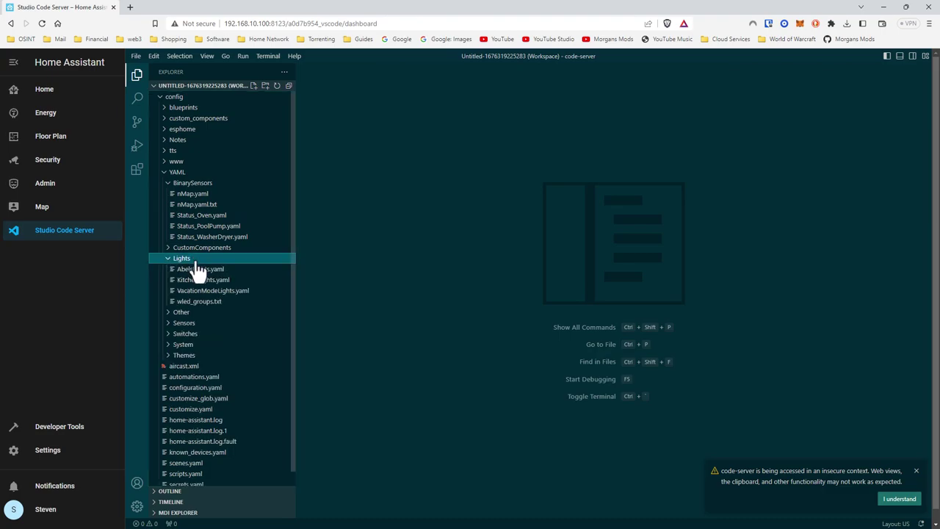
pyautogui.click(233, 292)
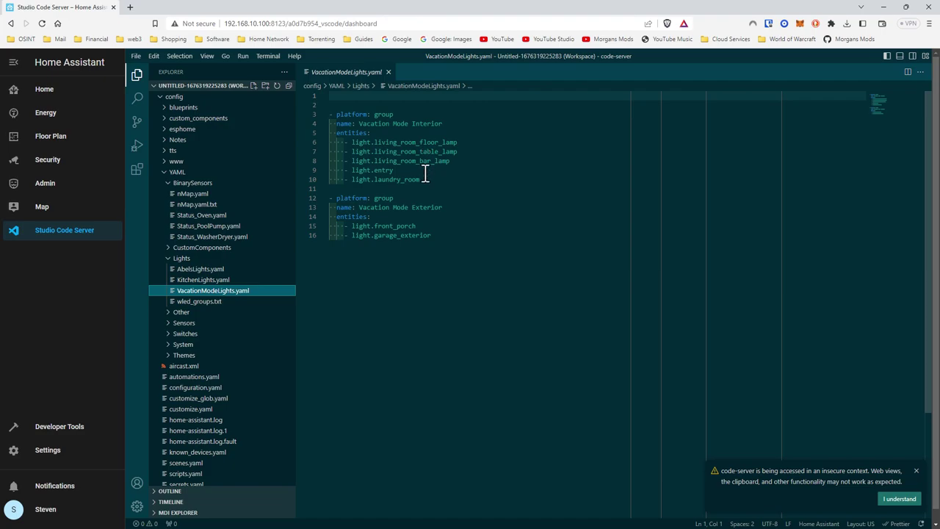
pyautogui.click(899, 499)
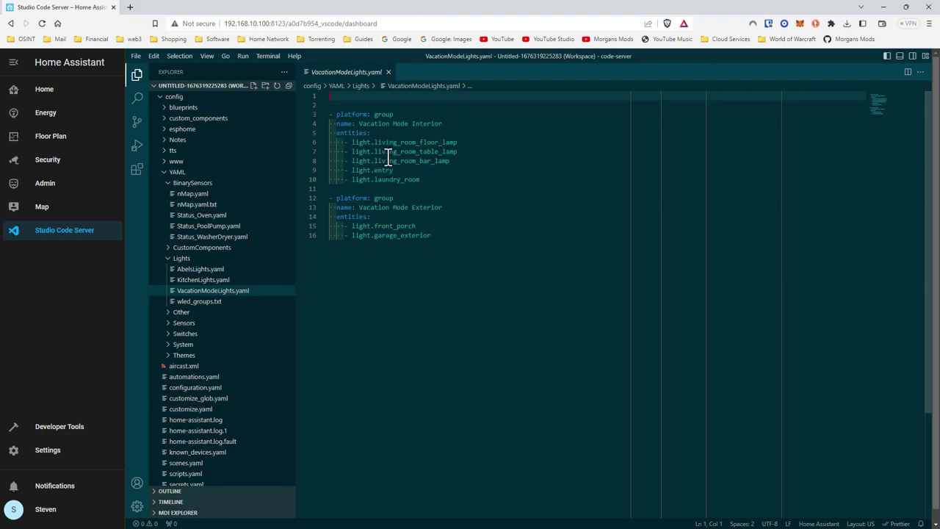
# Open the (MODE) Vacation - Immediate automation and expand its BooleanEnabled and BooleanDisabled triggers.
pyautogui.click(91, 455)
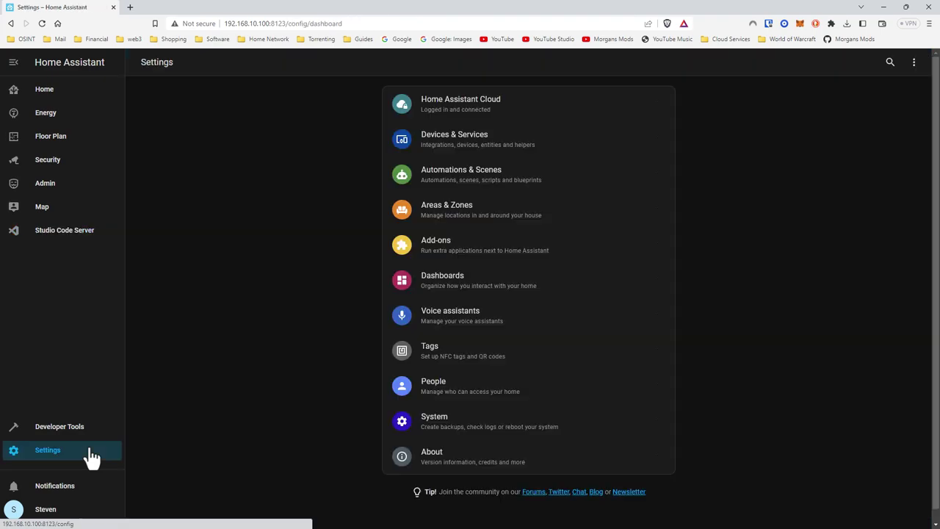
pyautogui.click(514, 187)
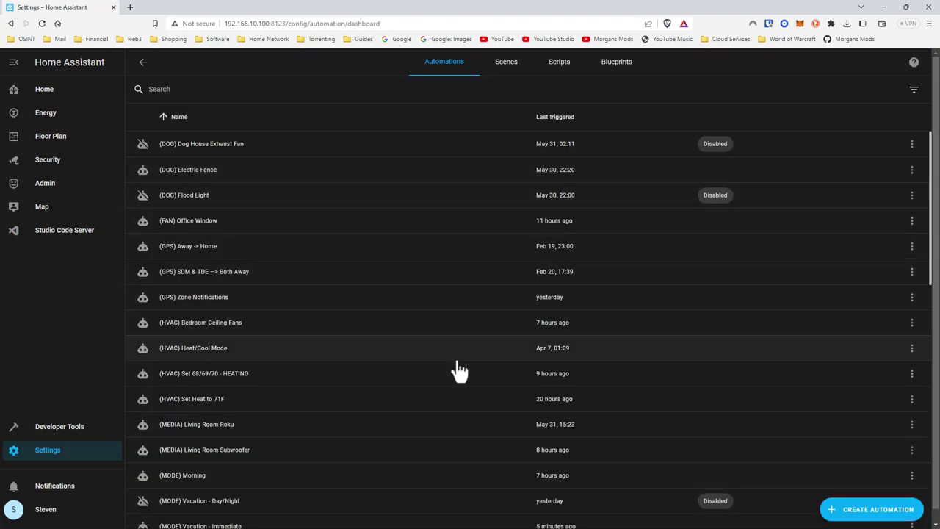
pyautogui.scroll(-2, 472, 352)
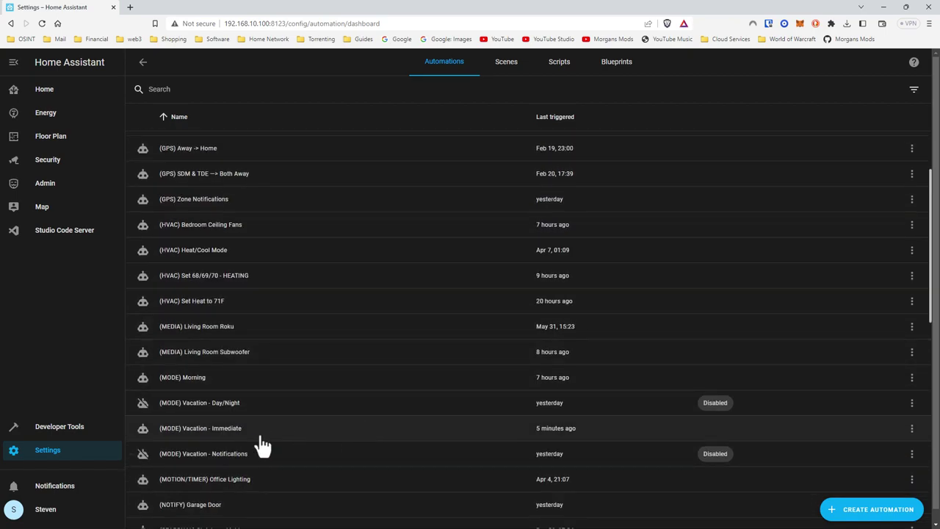
pyautogui.click(316, 437)
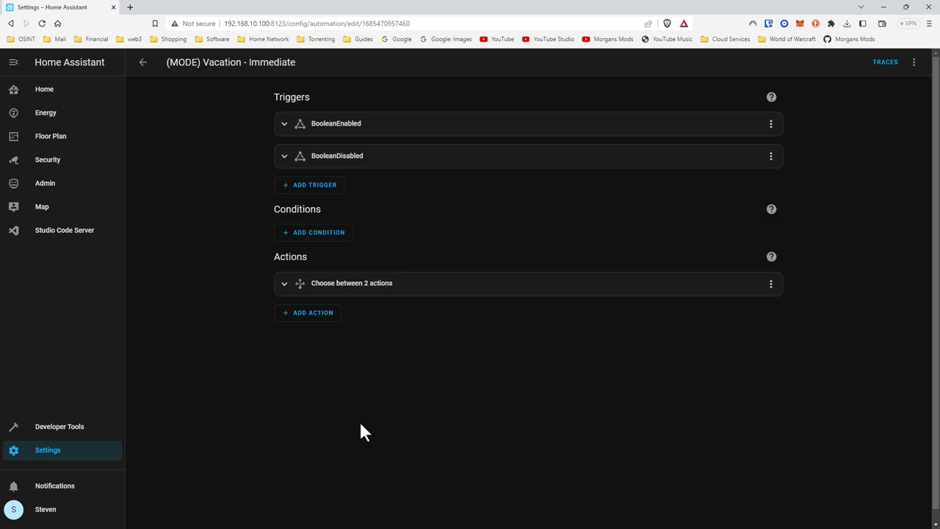
pyautogui.click(342, 130)
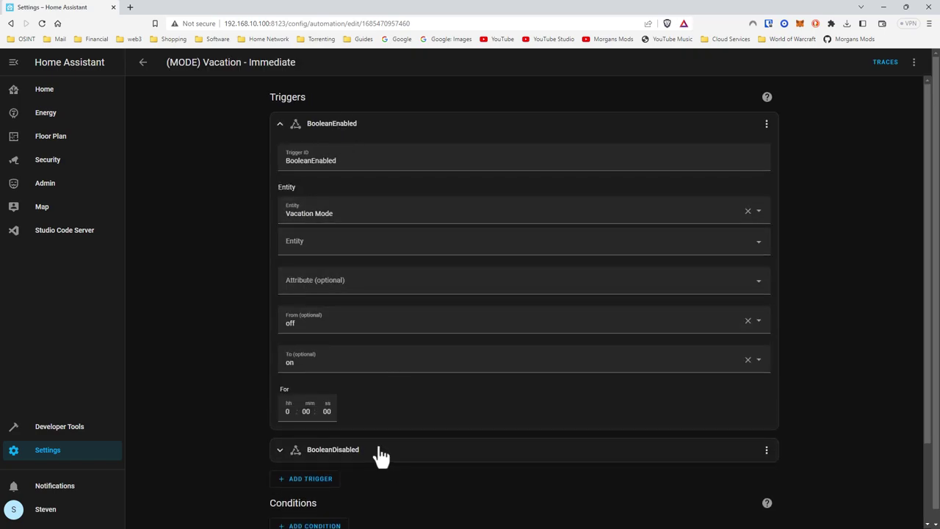
pyautogui.click(348, 452)
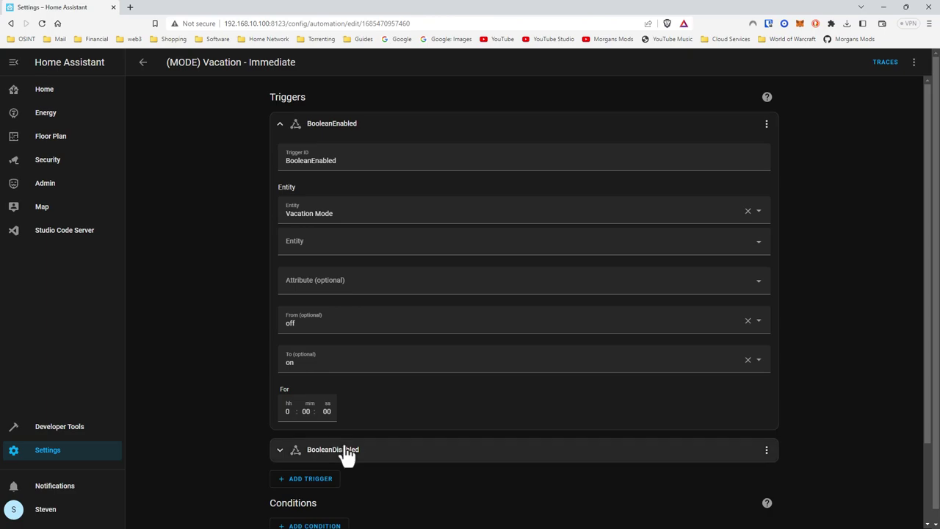
# Add a new empty State trigger below the two existing triggers.
pyautogui.click(768, 126)
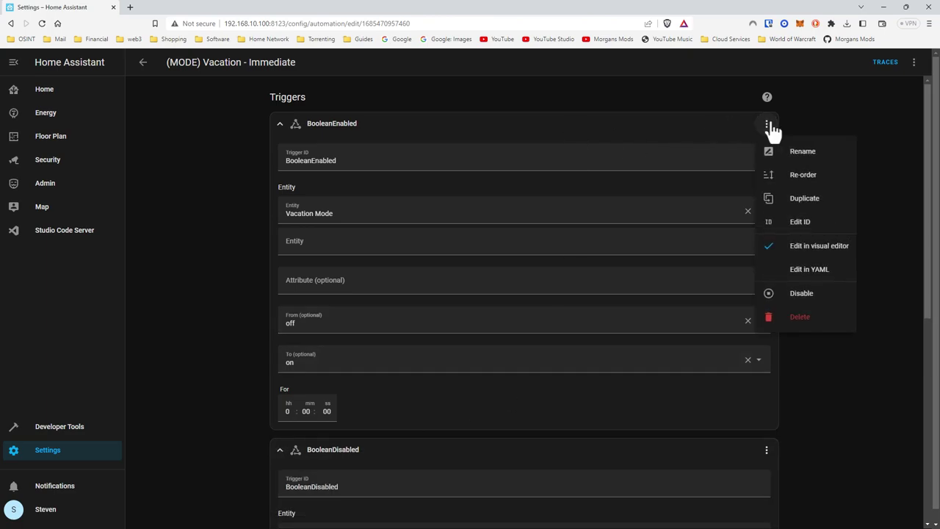
pyautogui.click(807, 400)
pyautogui.scroll(-5, 550, 284)
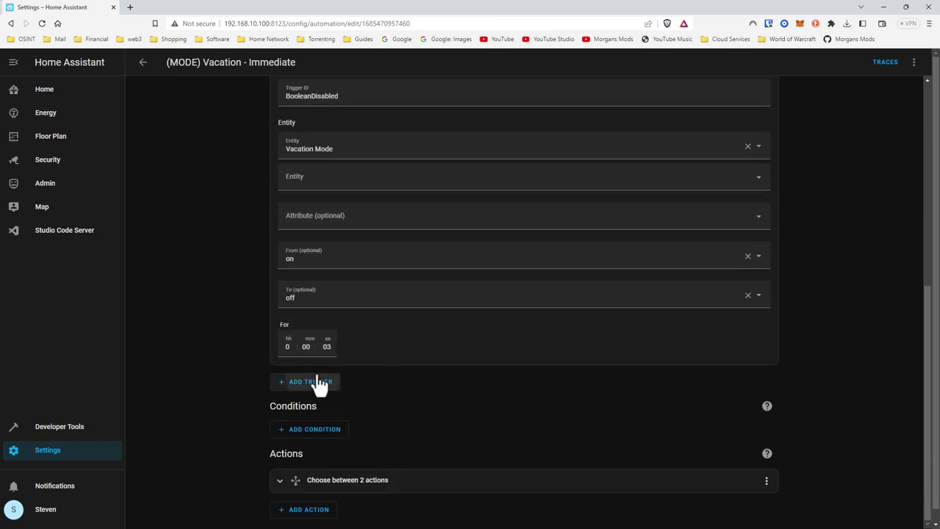
pyautogui.click(320, 383)
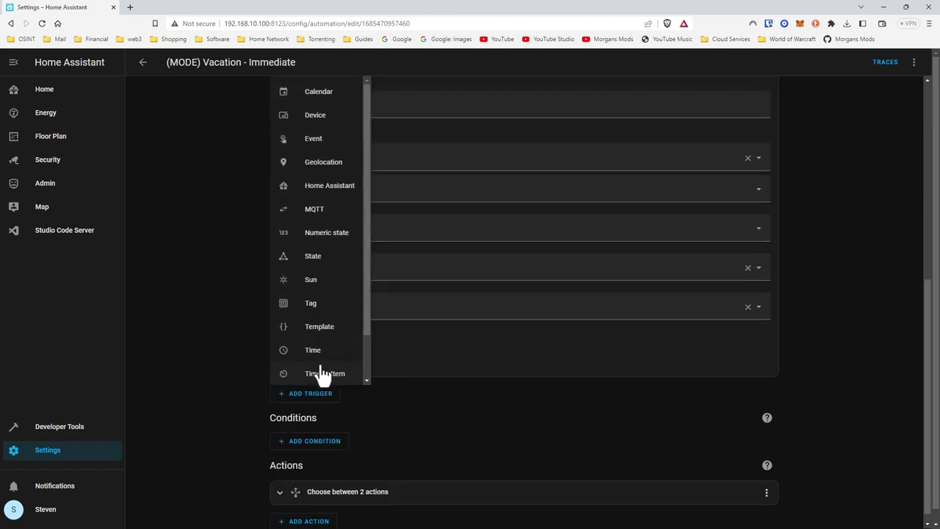
pyautogui.click(322, 257)
pyautogui.scroll(4, 362, 252)
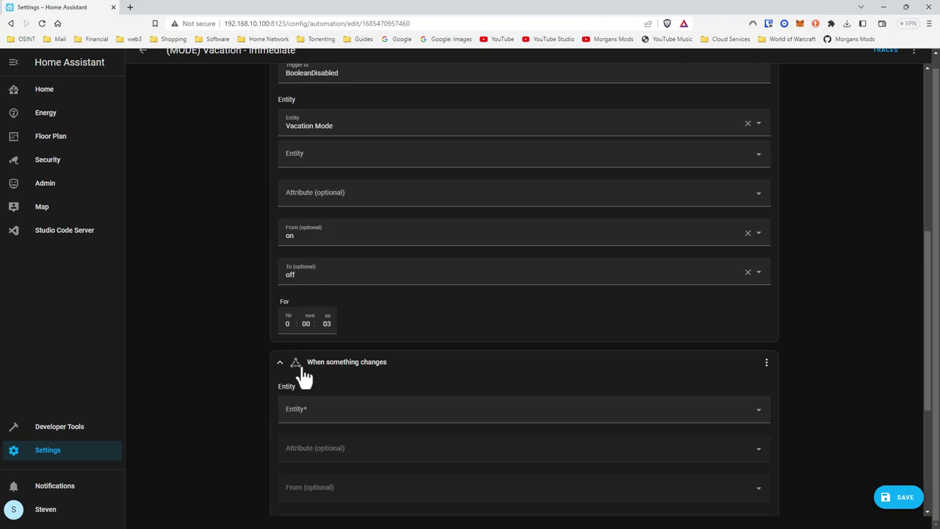
pyautogui.scroll(3, 307, 371)
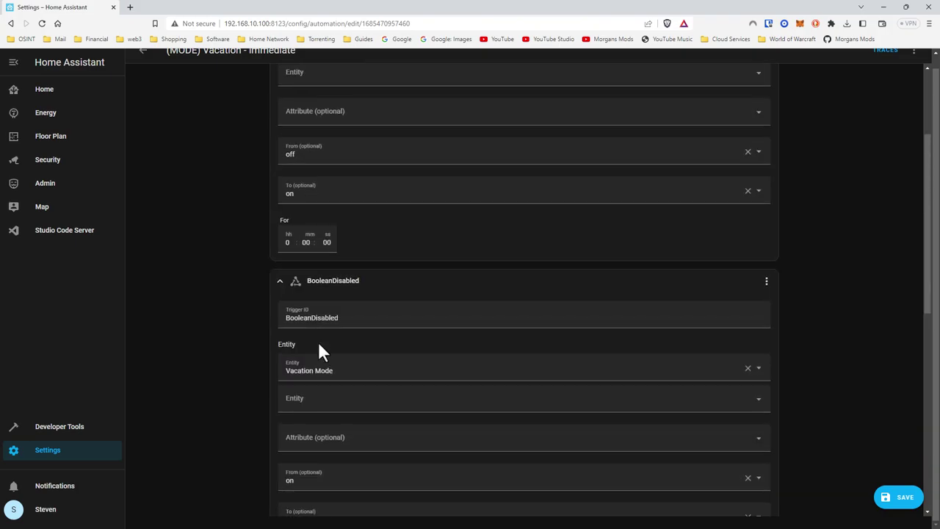
# Collapse both Boolean triggers and delete the empty State trigger.
pyautogui.click(279, 282)
pyautogui.scroll(2, 302, 291)
pyautogui.click(280, 101)
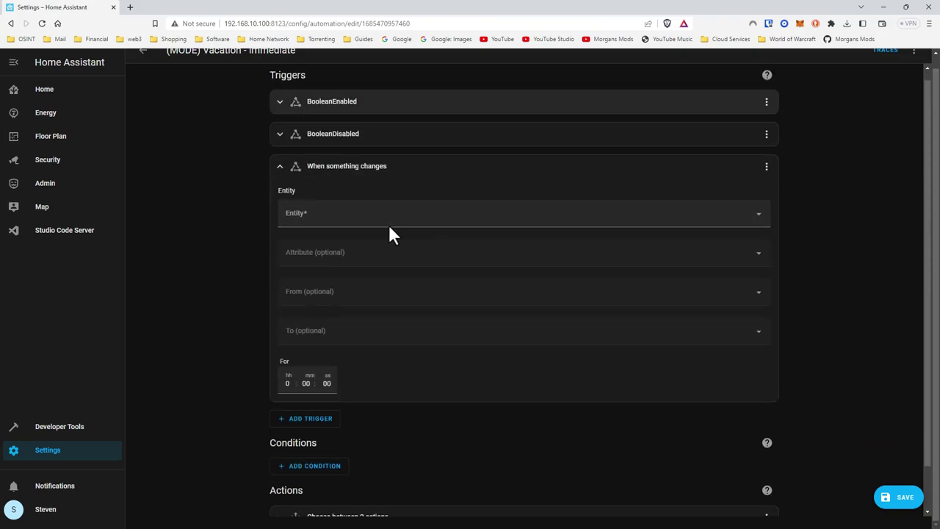
pyautogui.click(763, 169)
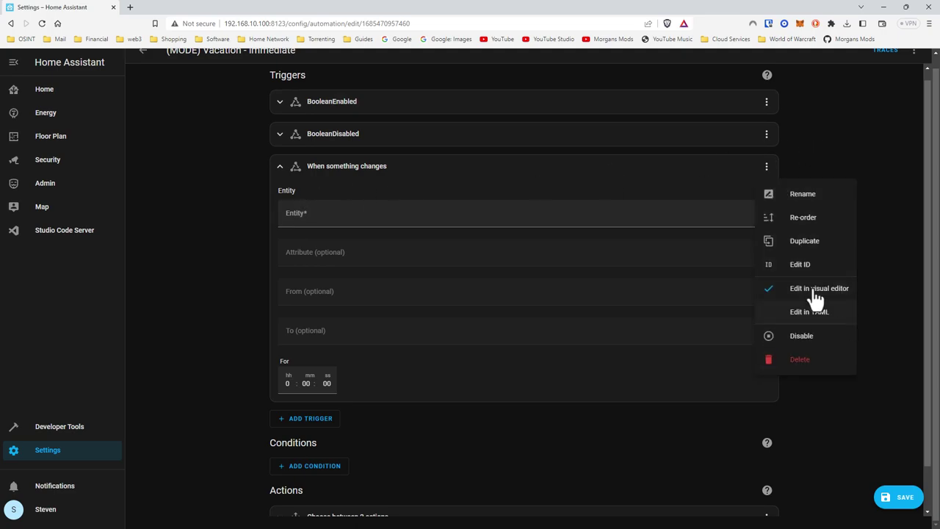
pyautogui.click(814, 362)
# Confirm the deletion, keep Vacation Mode as BooleanEnabled's entity, check its trigger ID, and save.
pyautogui.click(537, 319)
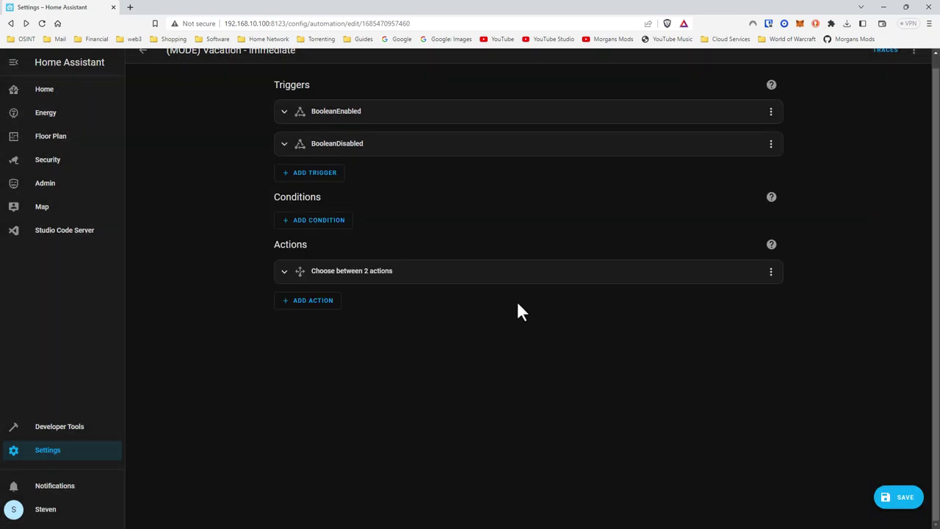
pyautogui.click(342, 117)
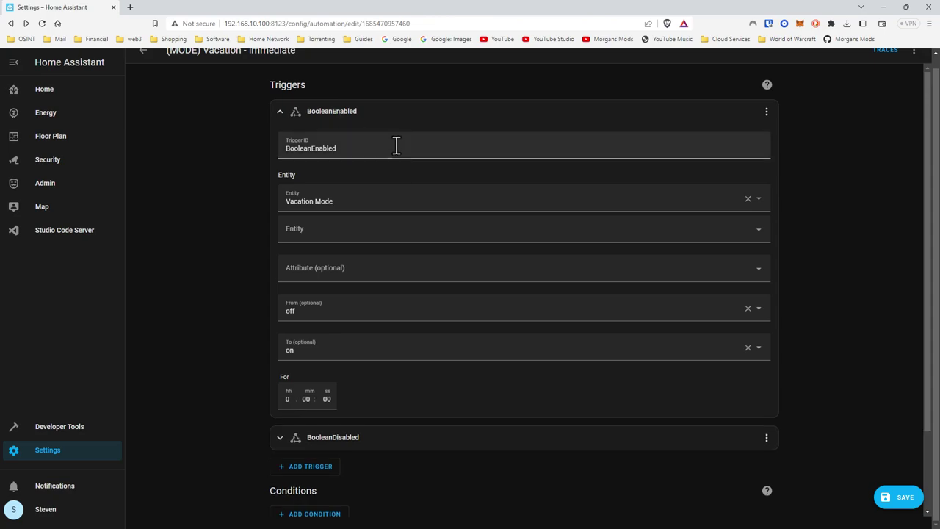
pyautogui.click(347, 203)
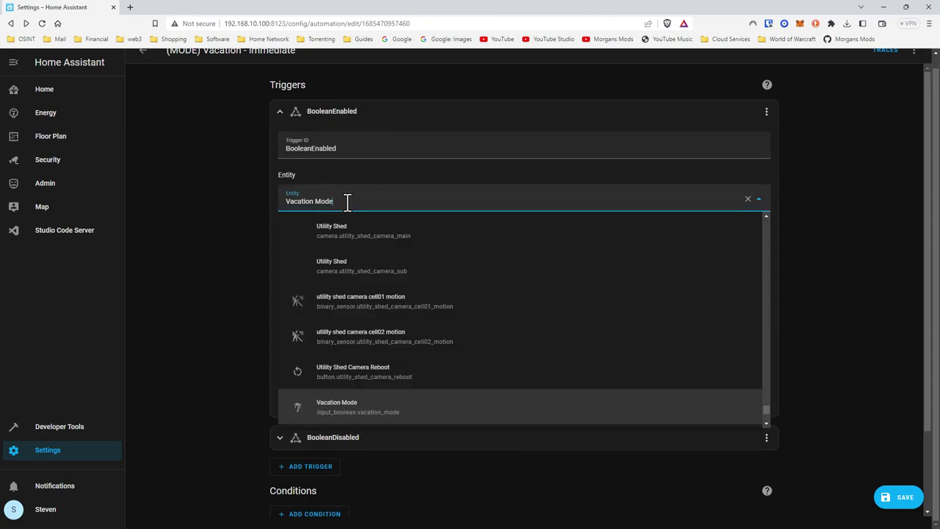
pyautogui.click(359, 417)
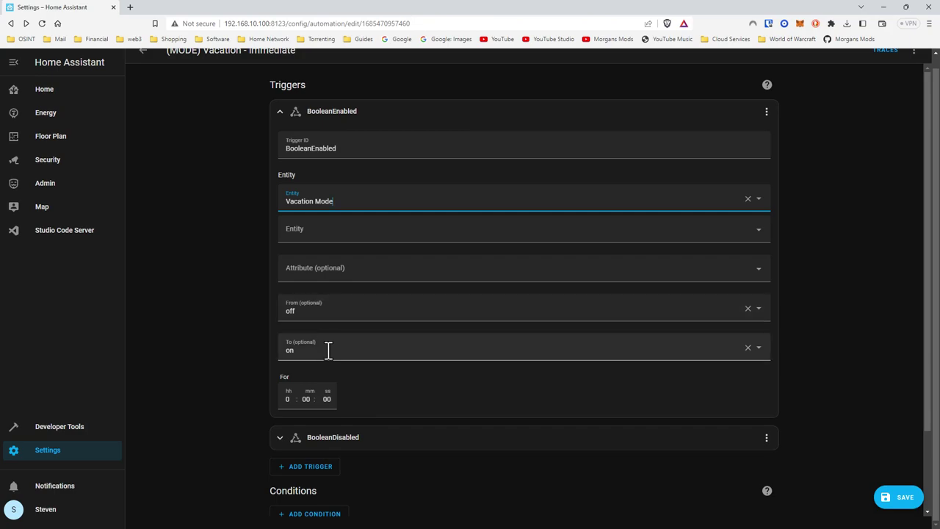
pyautogui.click(767, 112)
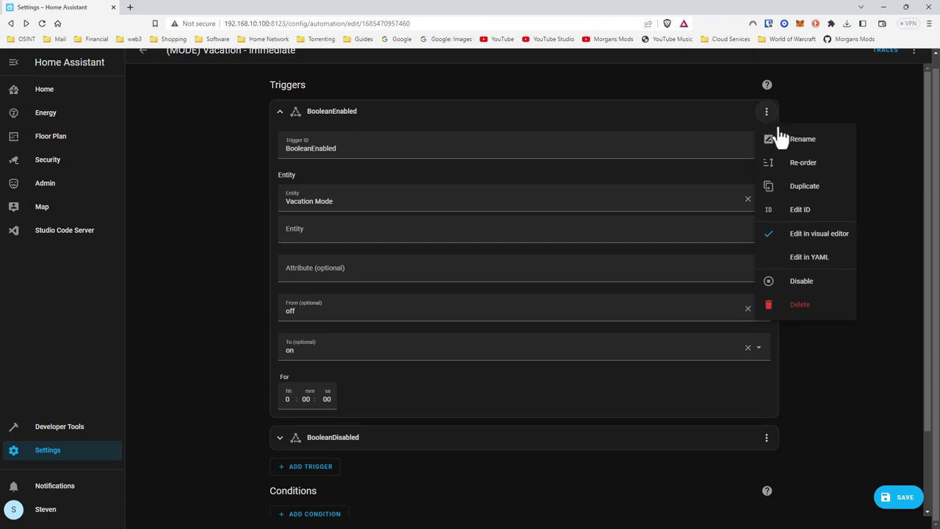
pyautogui.click(794, 219)
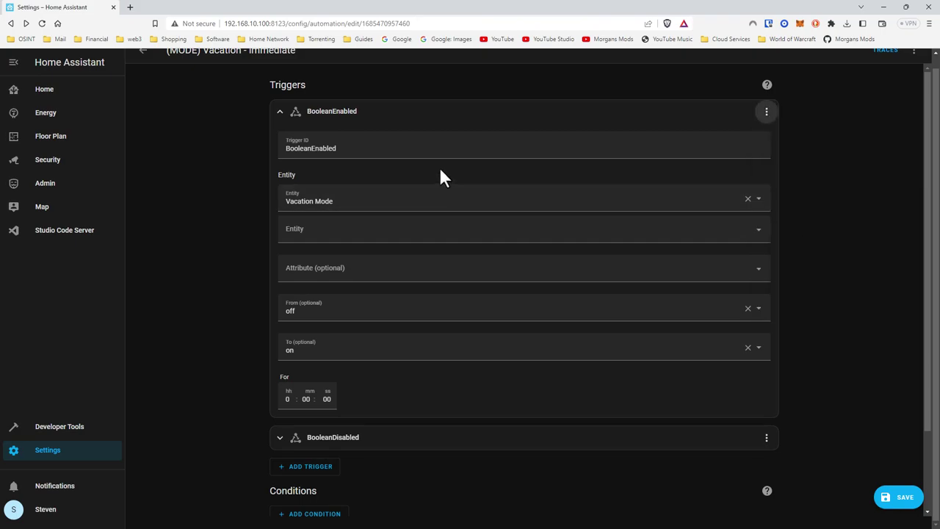
pyautogui.click(325, 149)
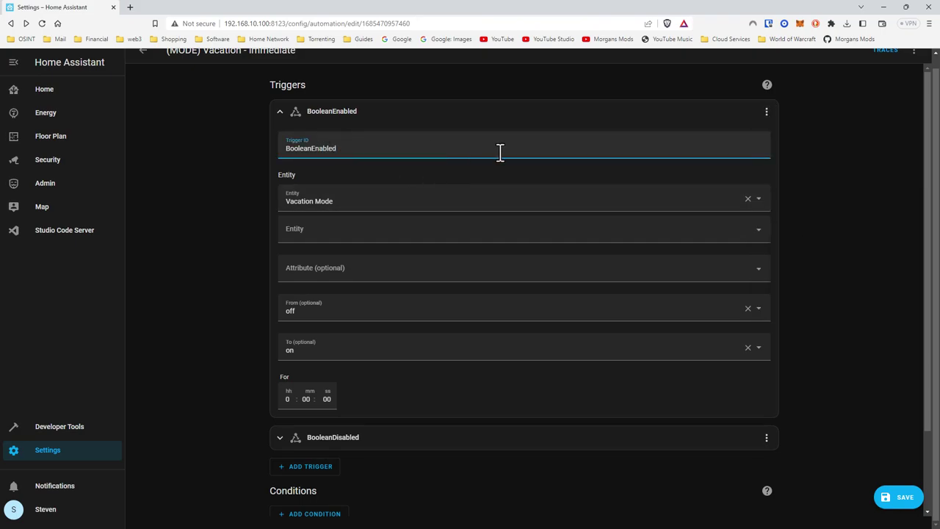
pyautogui.click(880, 495)
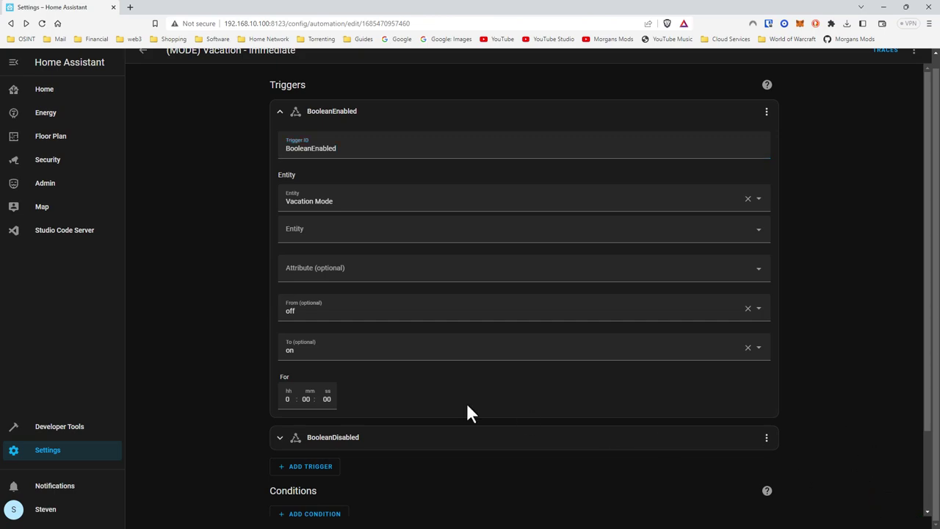
# Review the BooleanDisabled trigger's on-to-off, 3-second settings, then collapse it.
pyautogui.click(316, 445)
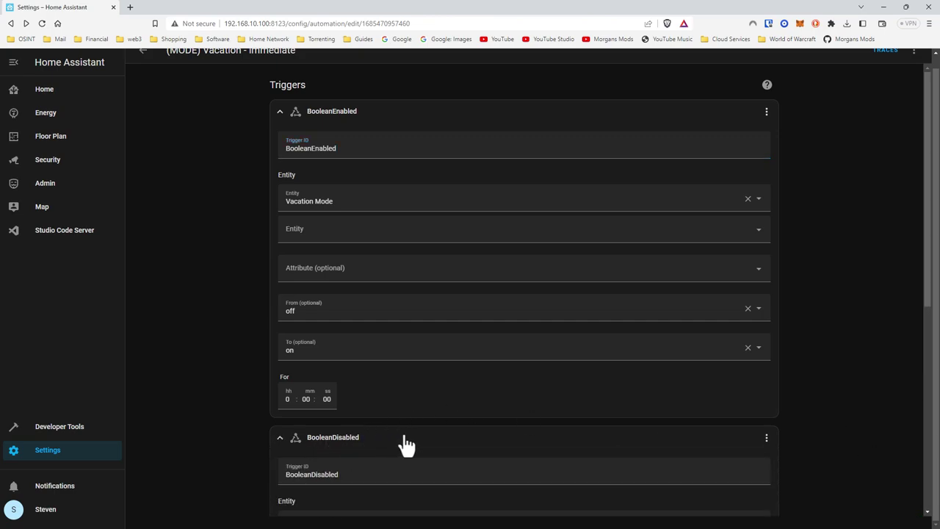
pyautogui.scroll(-3, 404, 443)
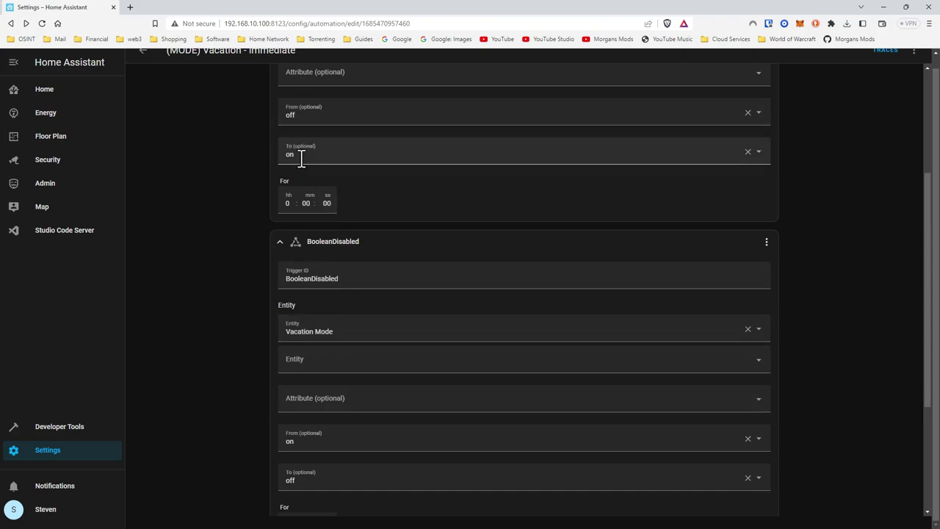
pyautogui.scroll(-2, 335, 452)
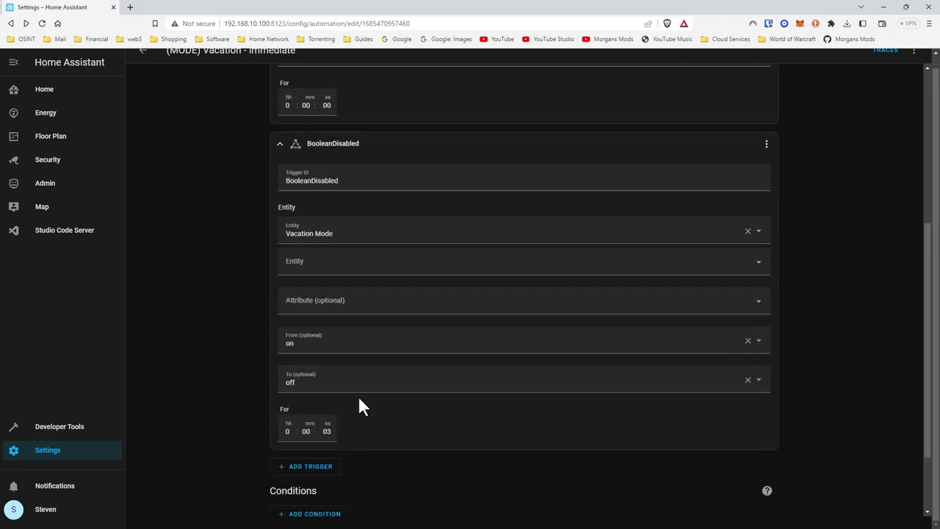
pyautogui.scroll(-2, 393, 393)
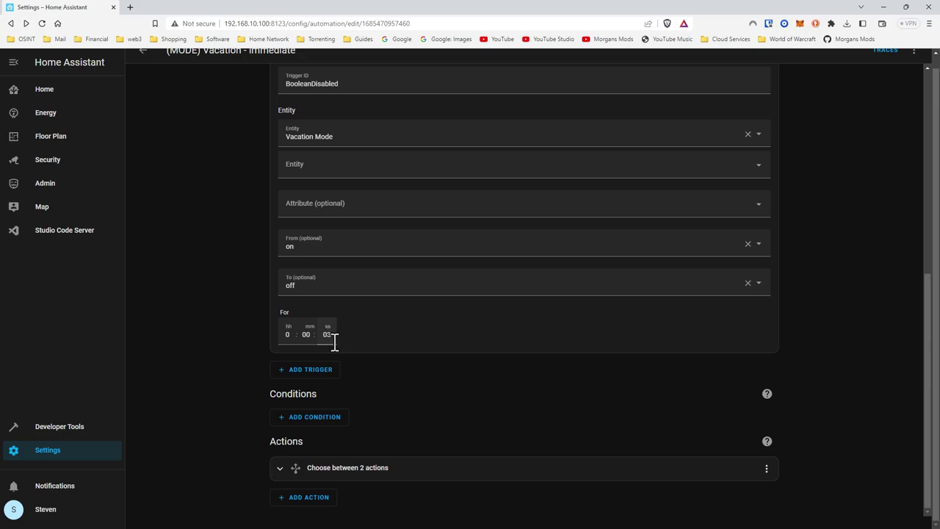
pyautogui.scroll(1, 338, 343)
pyautogui.click(282, 147)
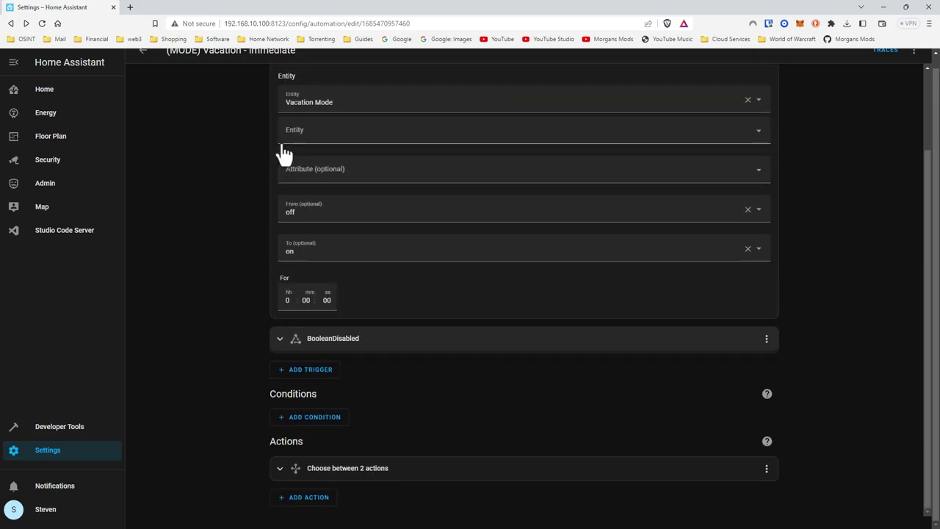
pyautogui.scroll(2, 284, 155)
pyautogui.click(281, 111)
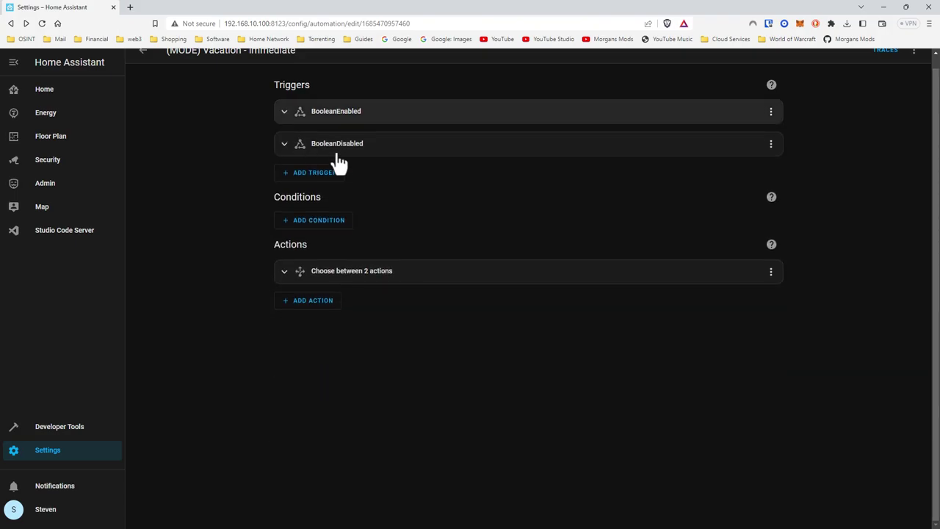
pyautogui.click(292, 278)
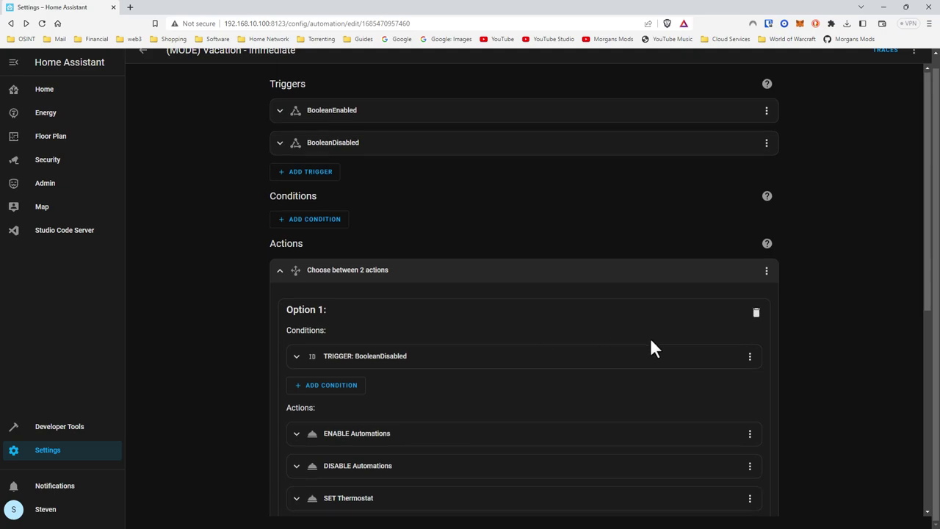
pyautogui.scroll(-3, 435, 431)
pyautogui.scroll(3, 360, 294)
pyautogui.click(280, 272)
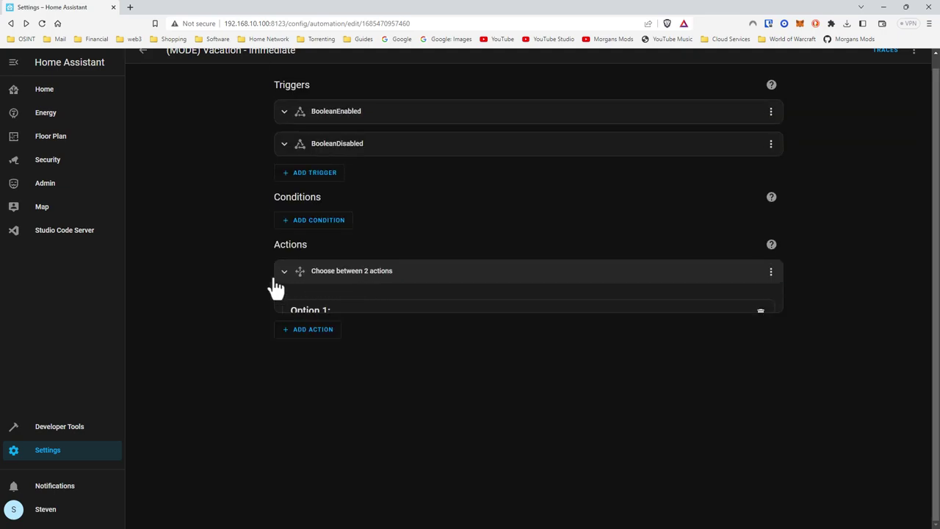
pyautogui.click(311, 302)
pyautogui.scroll(-3, 384, 260)
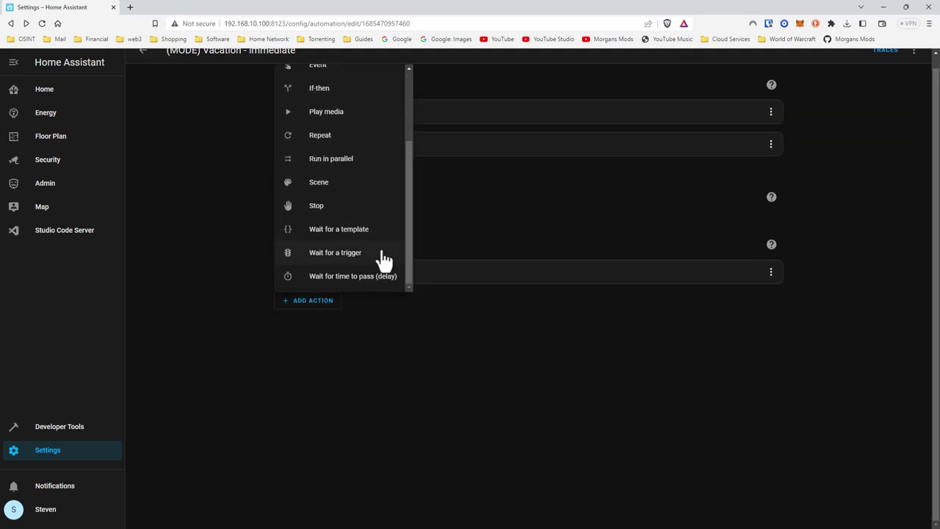
pyautogui.scroll(3, 363, 237)
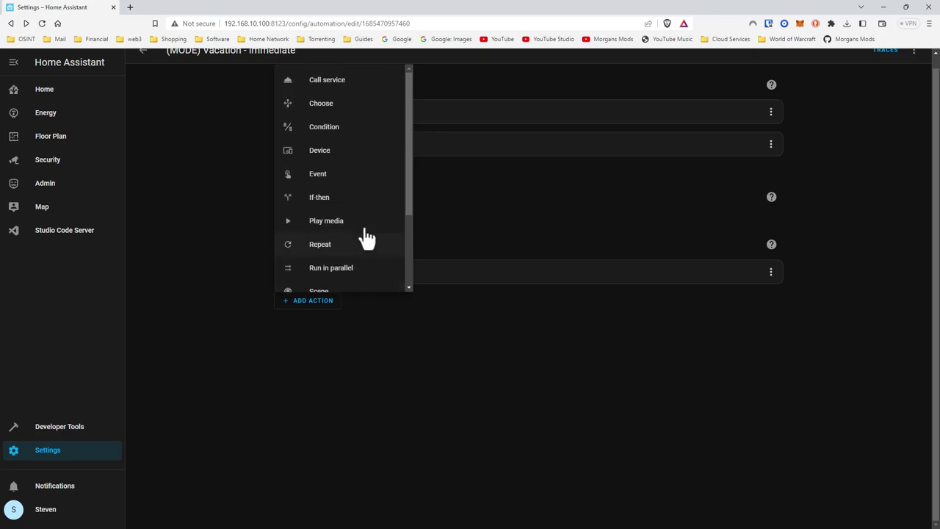
pyautogui.click(357, 103)
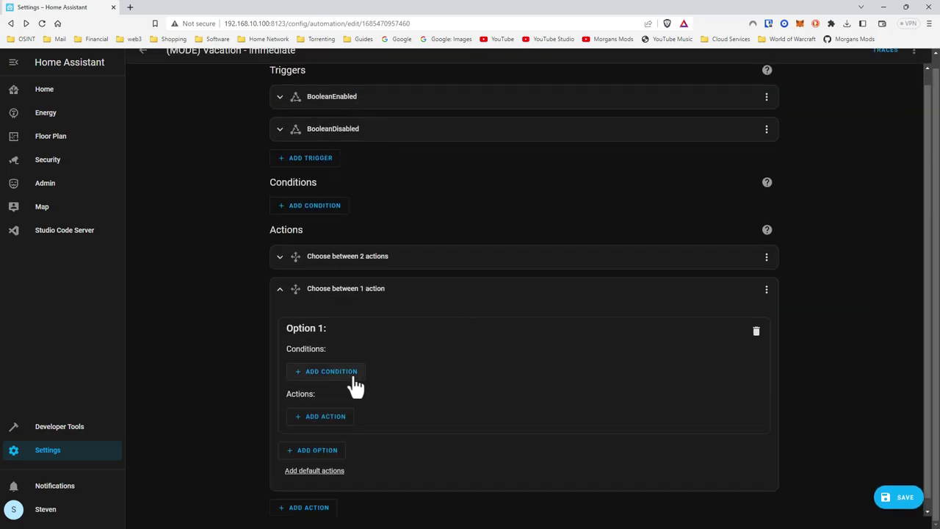
pyautogui.click(352, 375)
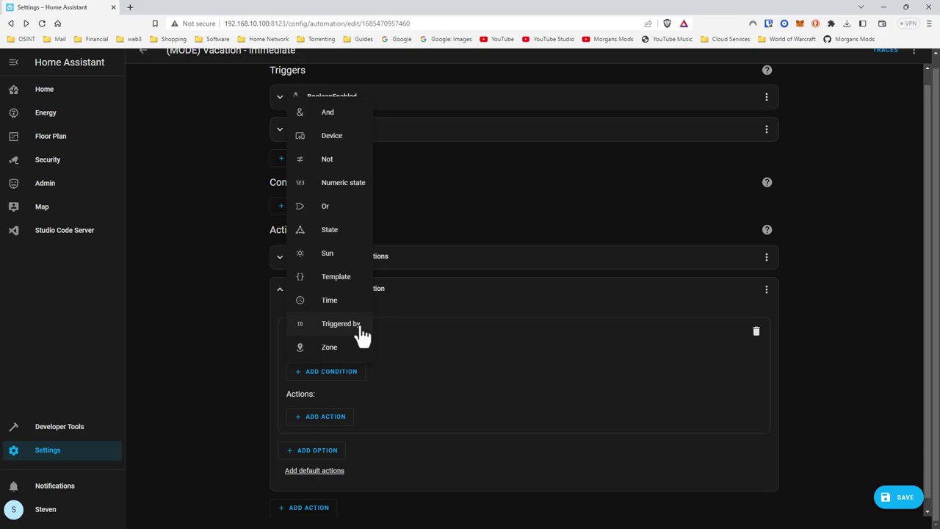
pyautogui.click(371, 324)
pyautogui.click(352, 368)
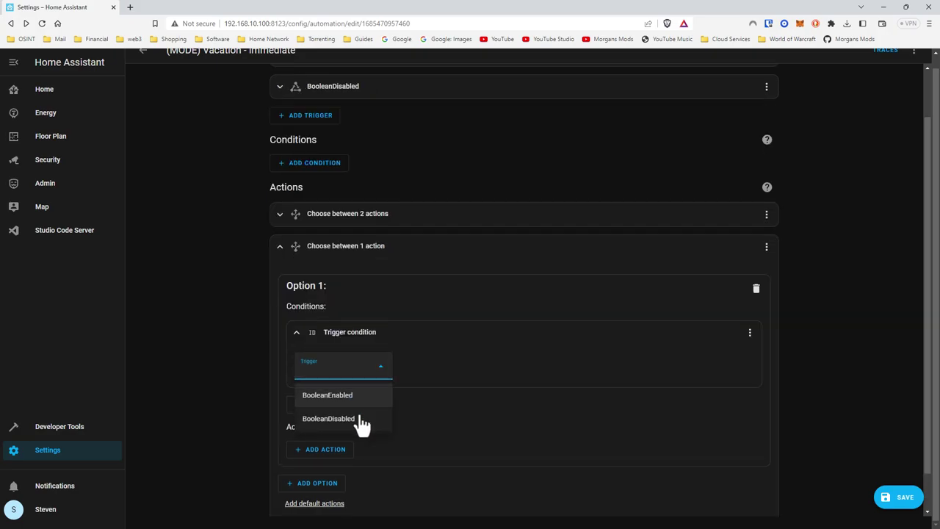
pyautogui.scroll(1, 360, 311)
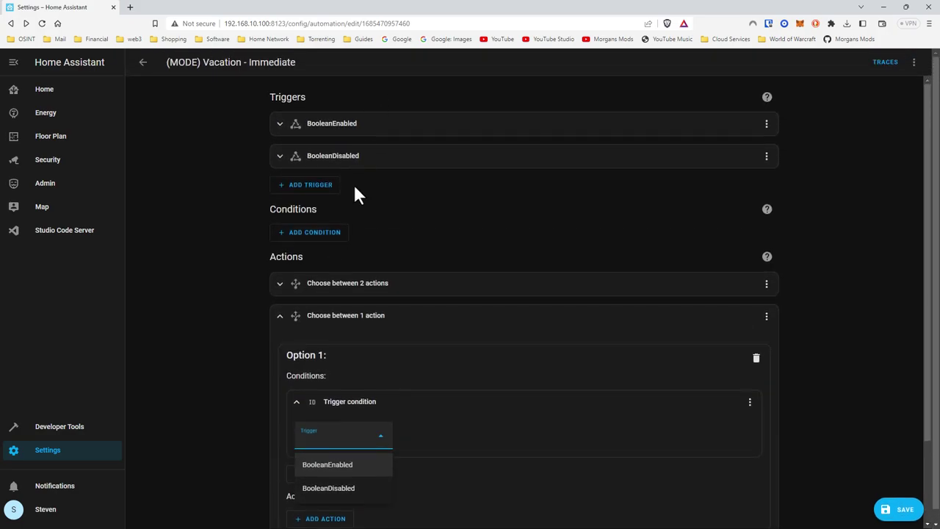
pyautogui.click(766, 317)
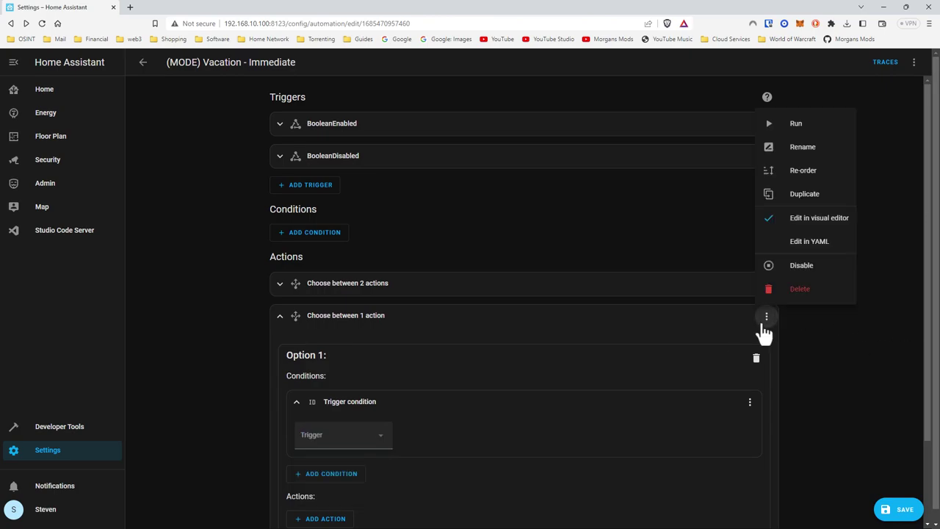
pyautogui.click(798, 293)
pyautogui.click(556, 321)
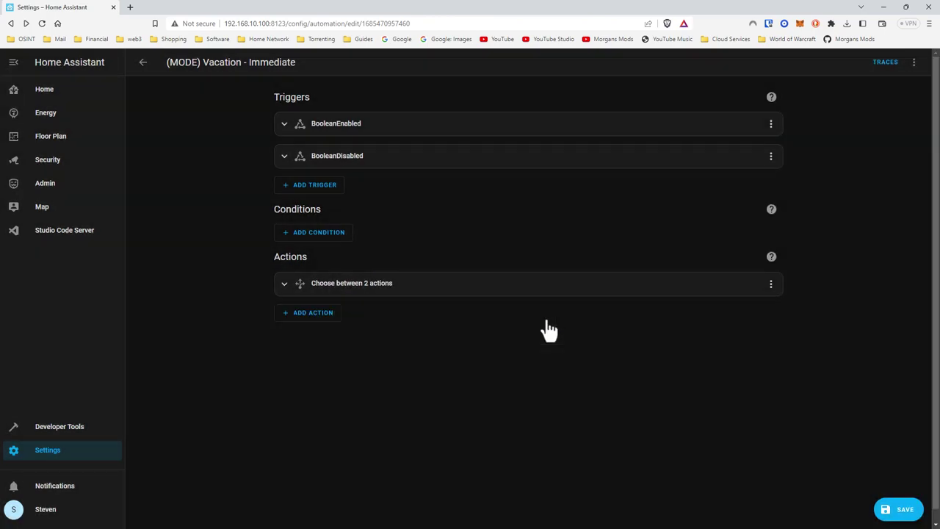
# Expand the two-option choose action and review the BooleanDisabled trigger's from and to states.
pyautogui.click(284, 284)
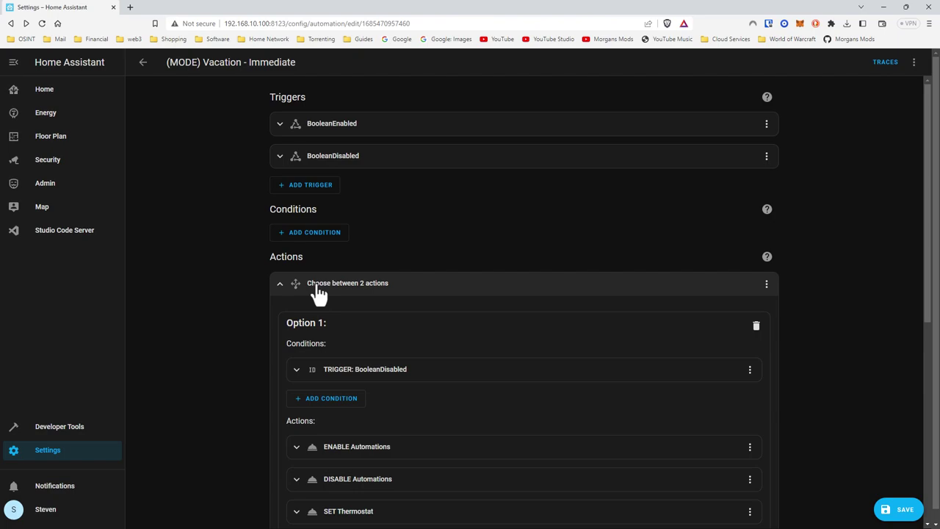
pyautogui.click(385, 378)
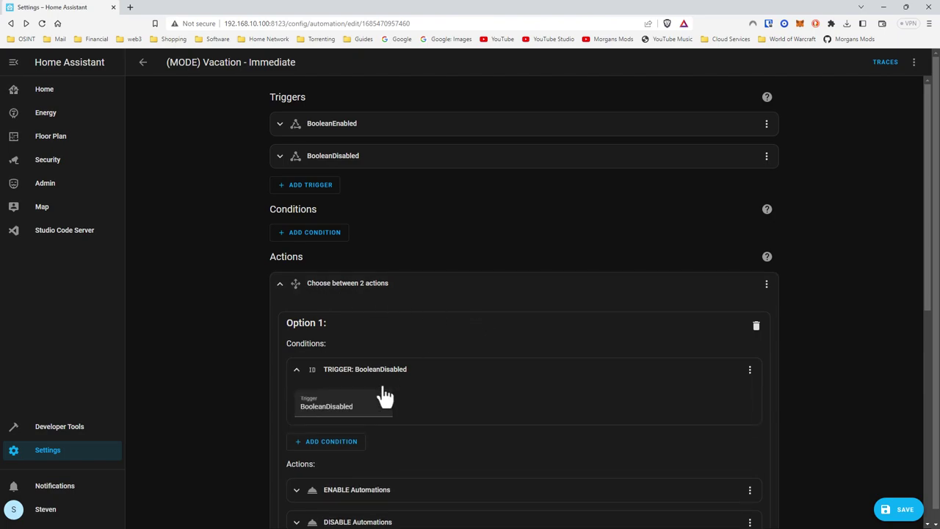
pyautogui.click(314, 163)
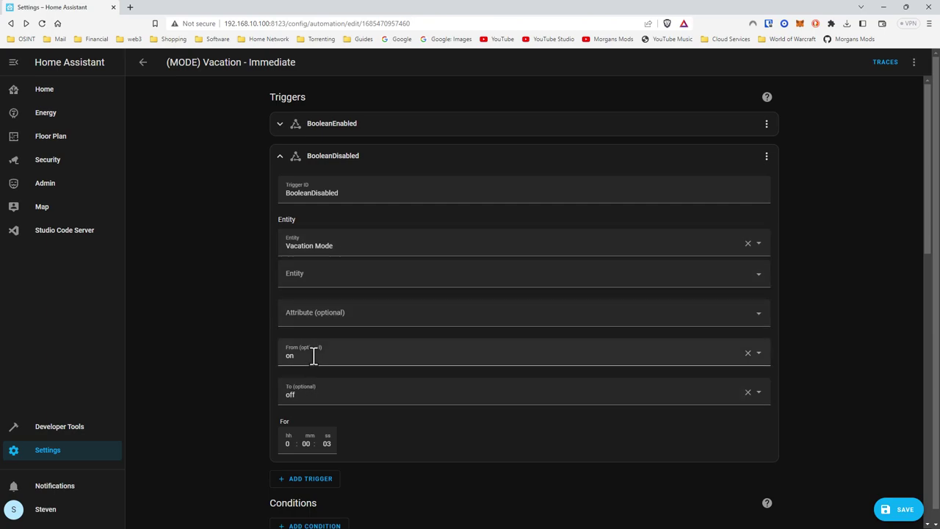
pyautogui.click(282, 157)
pyautogui.scroll(-2, 371, 420)
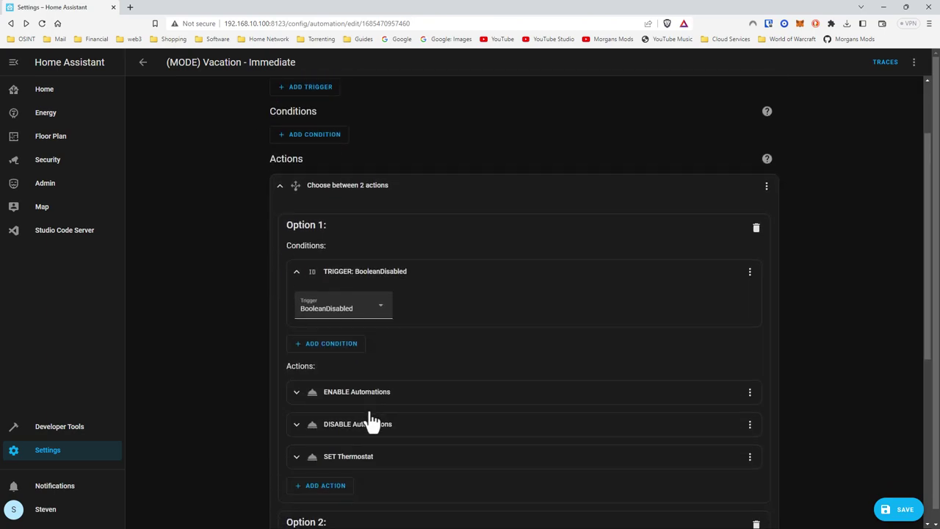
# Remove automation.gps_arrive_home_at_night from Option 1's ENABLE Automations targets and save.
pyautogui.click(372, 400)
pyautogui.scroll(-3, 537, 401)
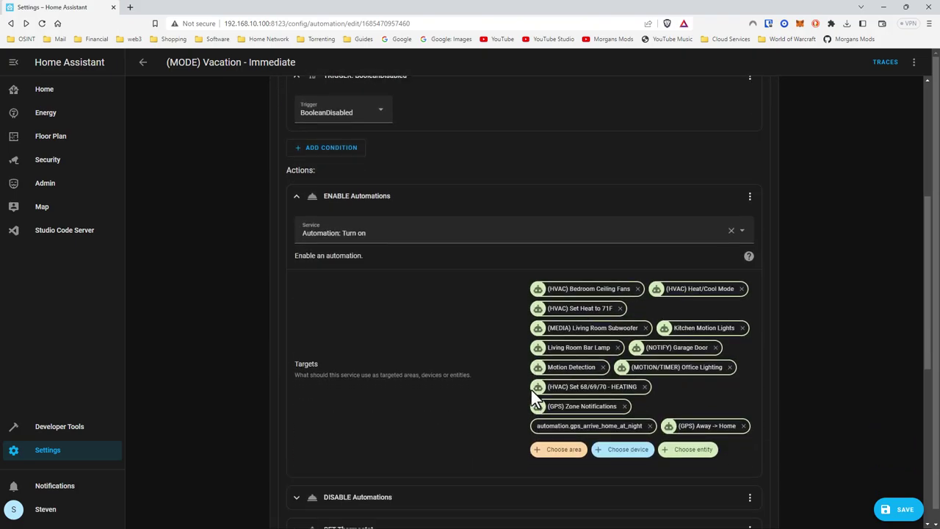
pyautogui.click(650, 427)
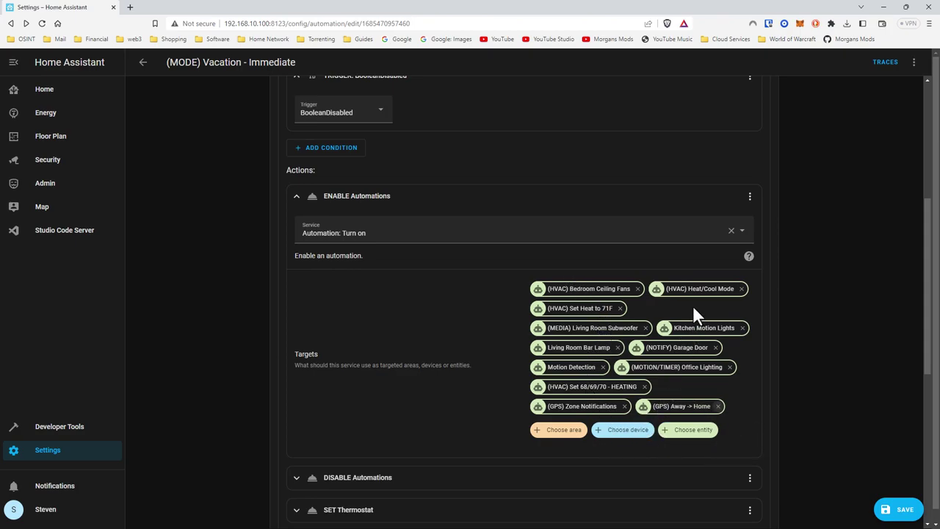
pyautogui.click(897, 509)
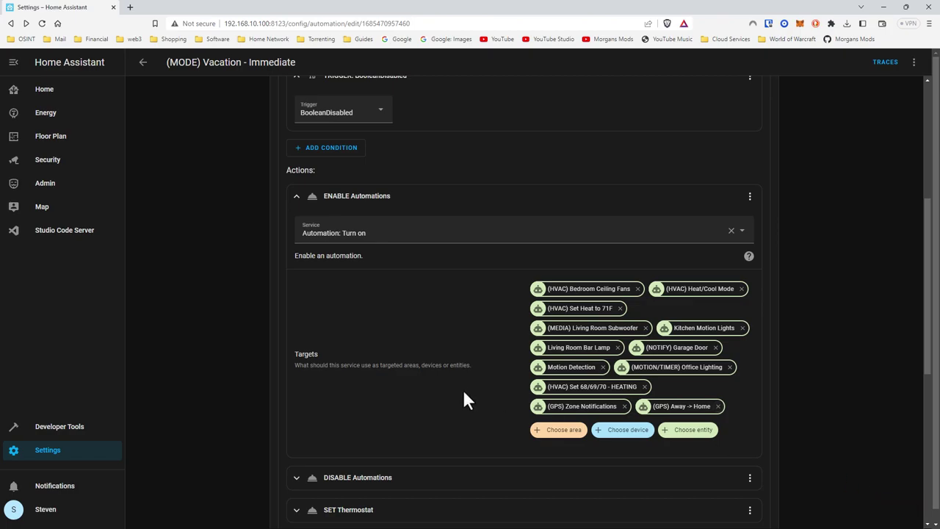
# Compare the DISABLE and ENABLE Automations targets, then collapse both actions.
pyautogui.scroll(-1, 329, 268)
pyautogui.click(296, 147)
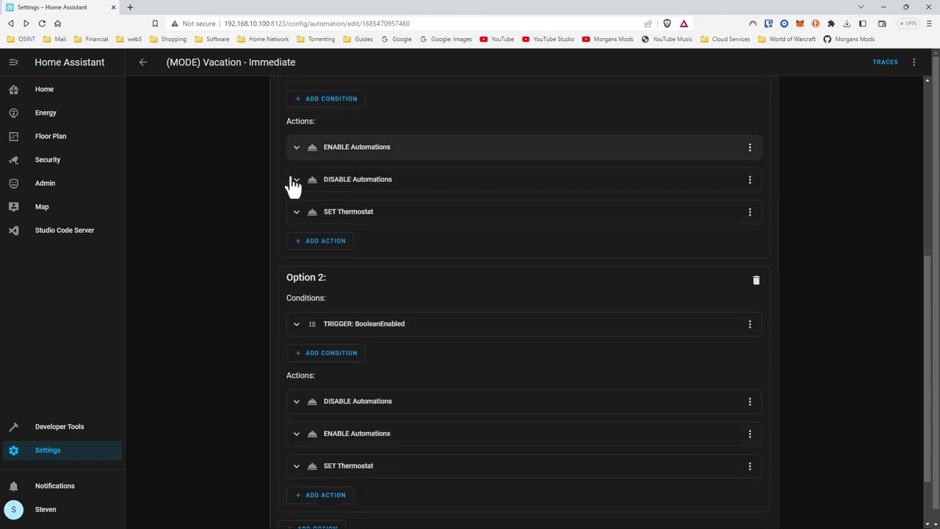
pyautogui.click(294, 179)
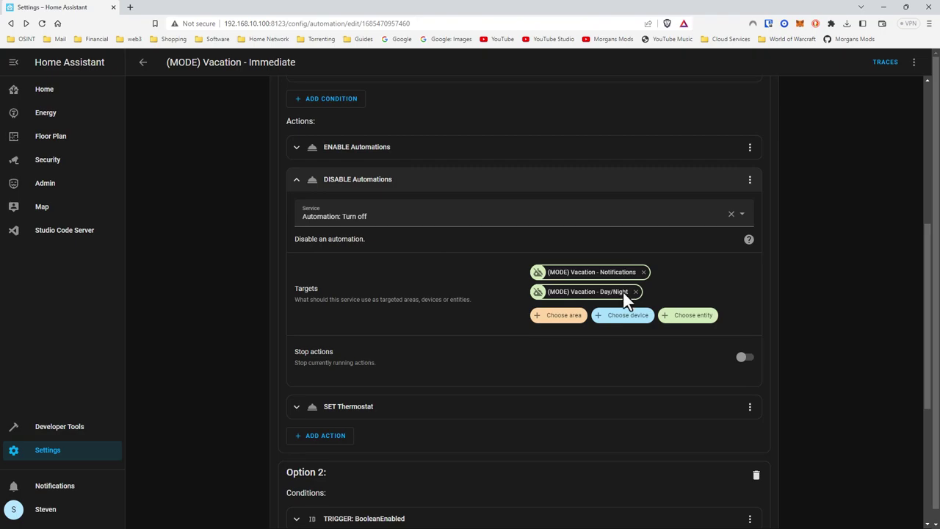
pyautogui.click(358, 151)
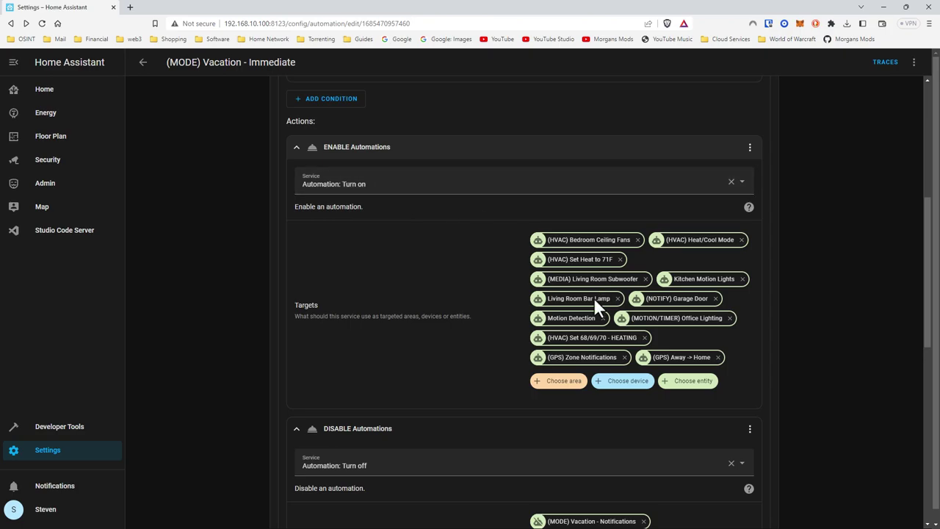
pyautogui.click(340, 156)
pyautogui.click(332, 185)
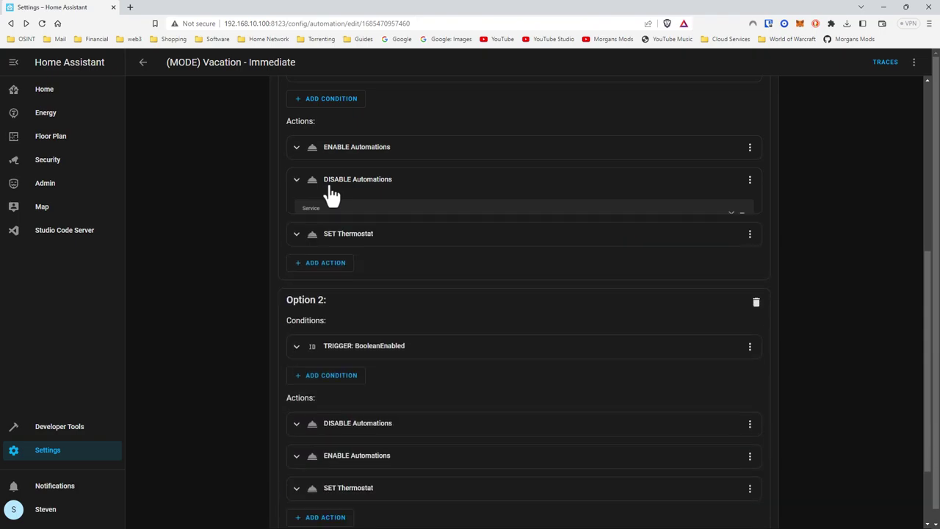
pyautogui.click(356, 221)
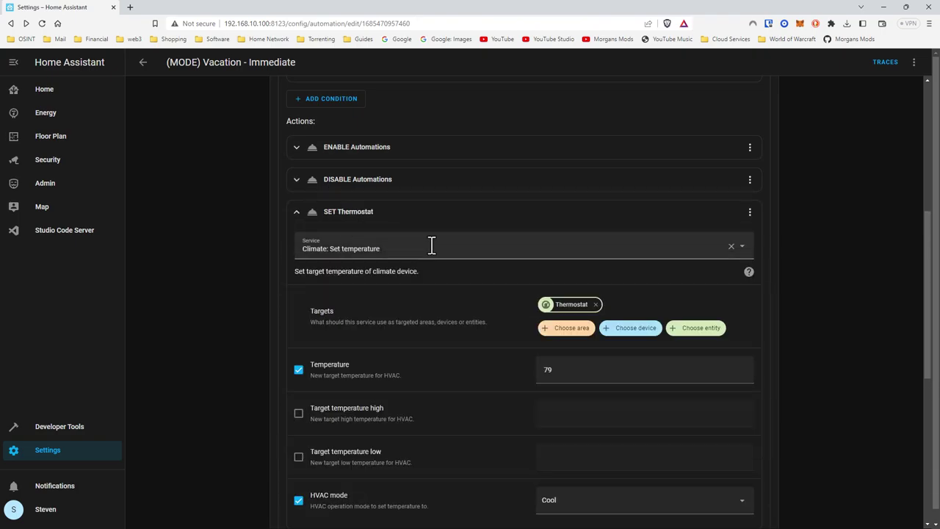
pyautogui.scroll(-1, 432, 247)
pyautogui.scroll(2, 433, 247)
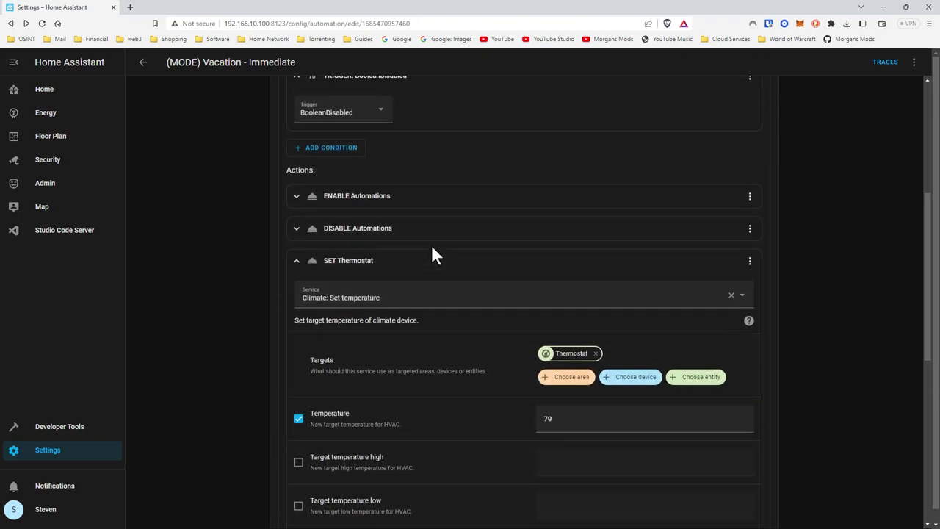
pyautogui.scroll(-2, 434, 249)
pyautogui.scroll(1, 433, 249)
pyautogui.scroll(-1, 434, 249)
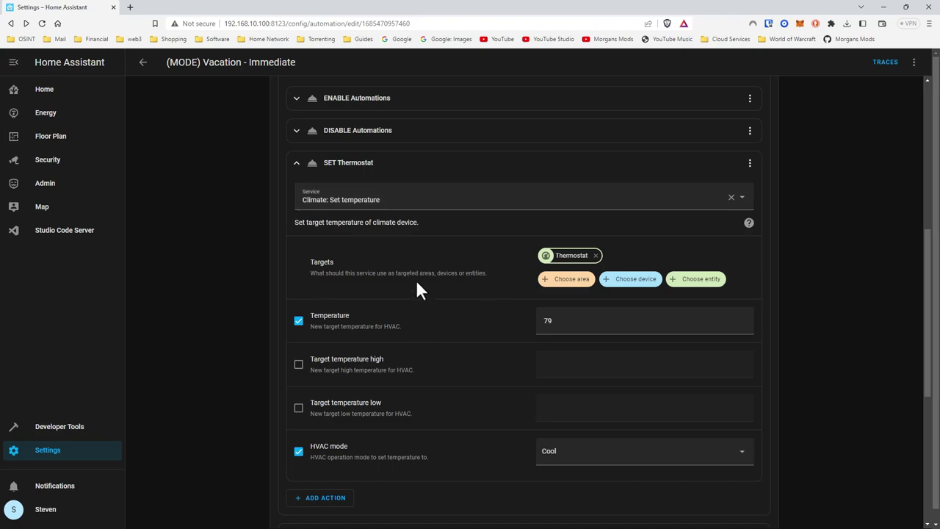
pyautogui.click(333, 172)
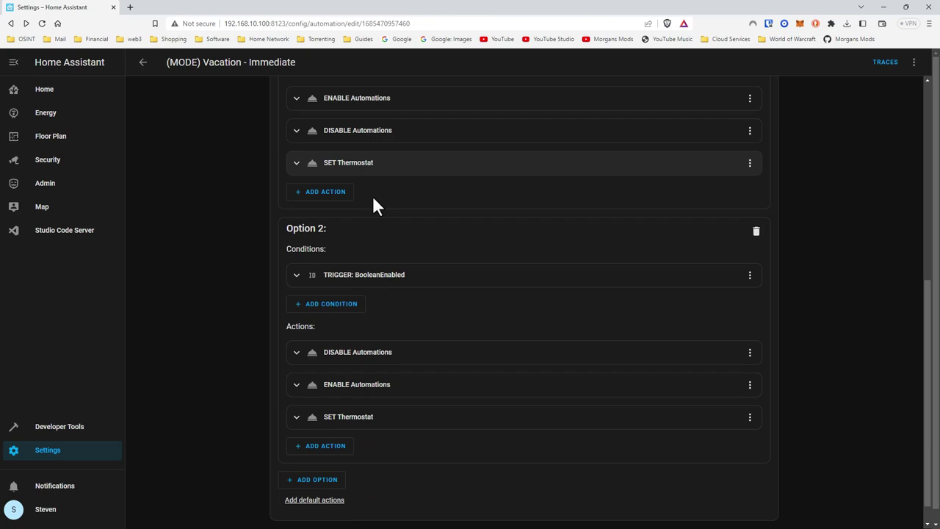
# Remove automation.gps_arrive_home_at_night from Option 2's DISABLE Automations targets.
pyautogui.click(356, 133)
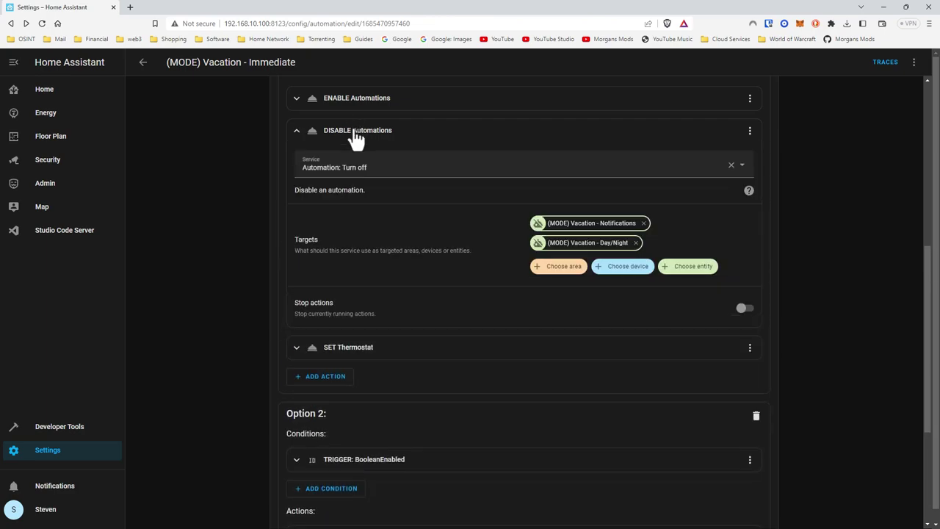
pyautogui.click(356, 133)
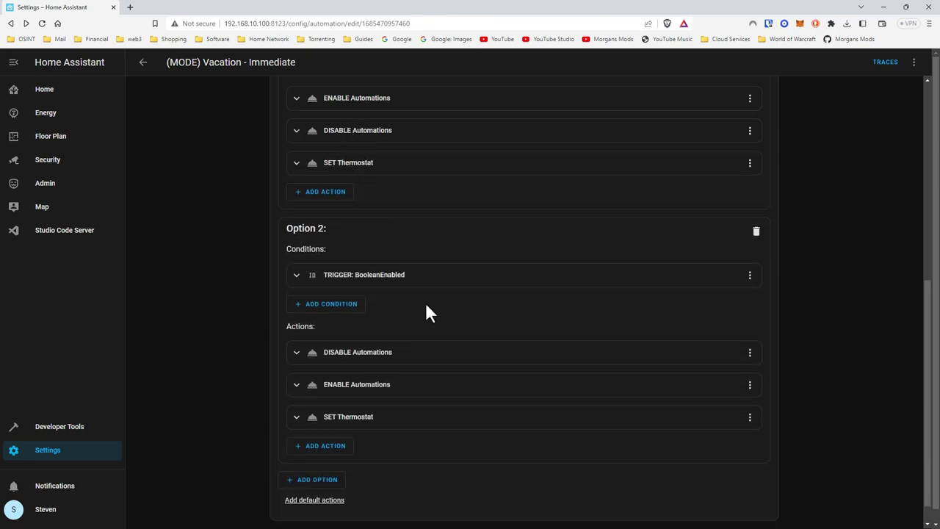
pyautogui.click(400, 360)
pyautogui.scroll(-2, 483, 335)
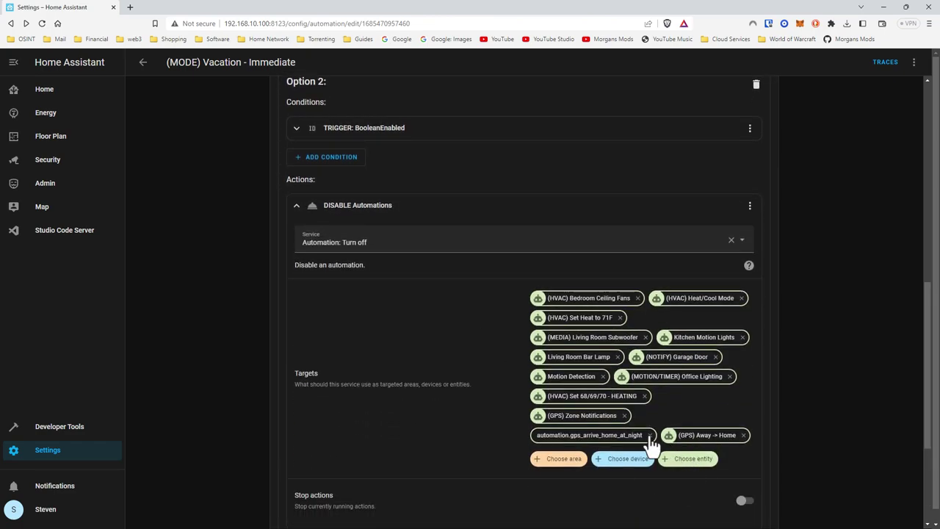
pyautogui.click(650, 436)
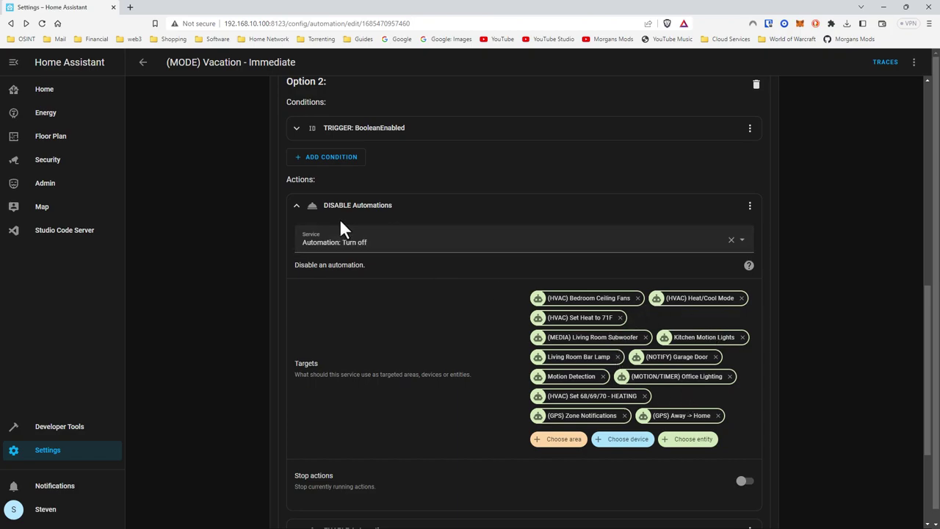
pyautogui.click(294, 207)
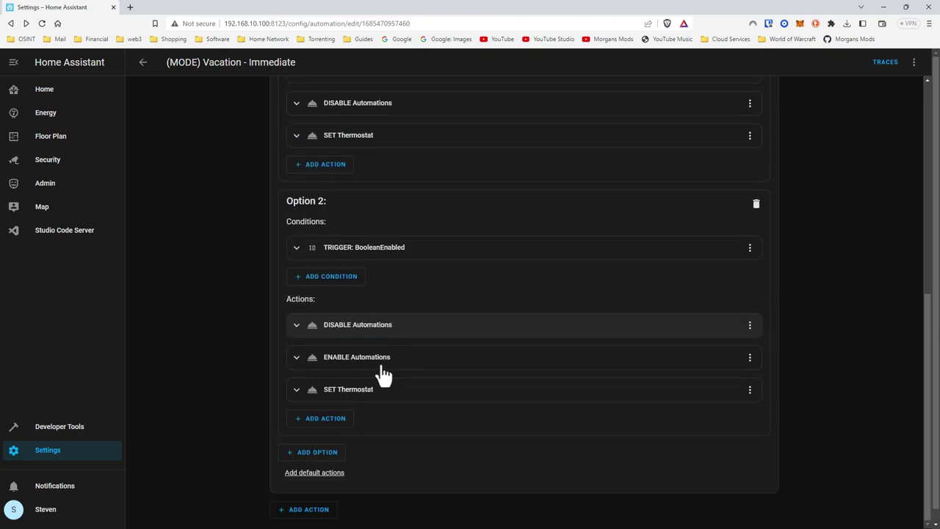
# Review Option 2's ENABLE Automations and SET Thermostat actions, then return to the automations list.
pyautogui.click(383, 358)
pyautogui.scroll(-1, 390, 371)
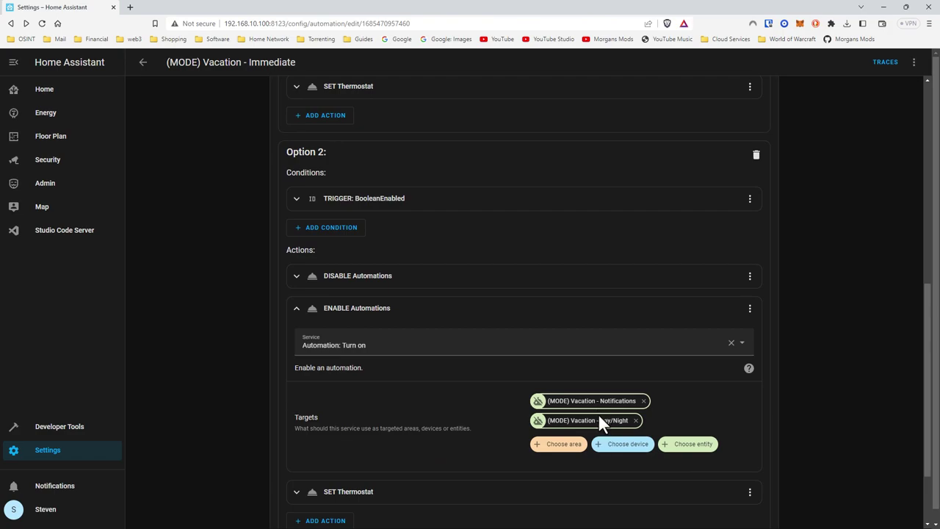
pyautogui.scroll(-1, 477, 411)
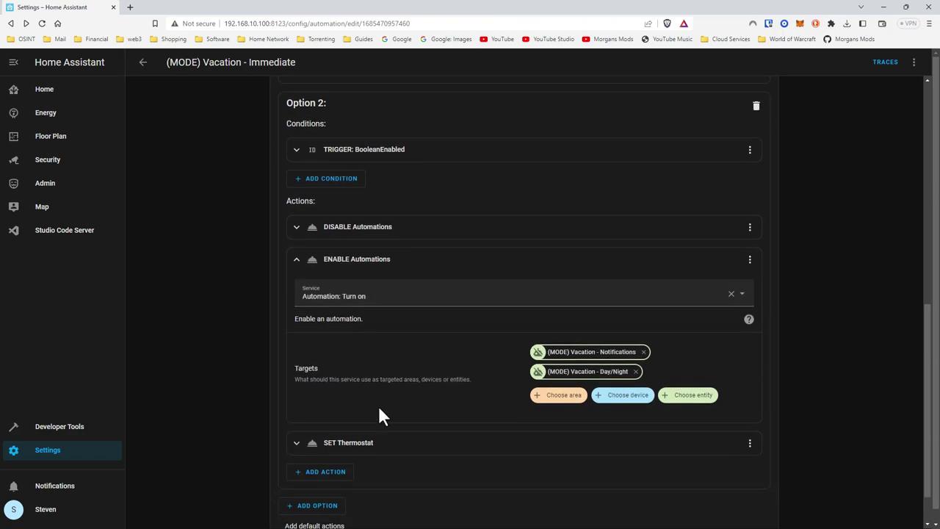
pyautogui.click(356, 451)
pyautogui.scroll(-5, 473, 404)
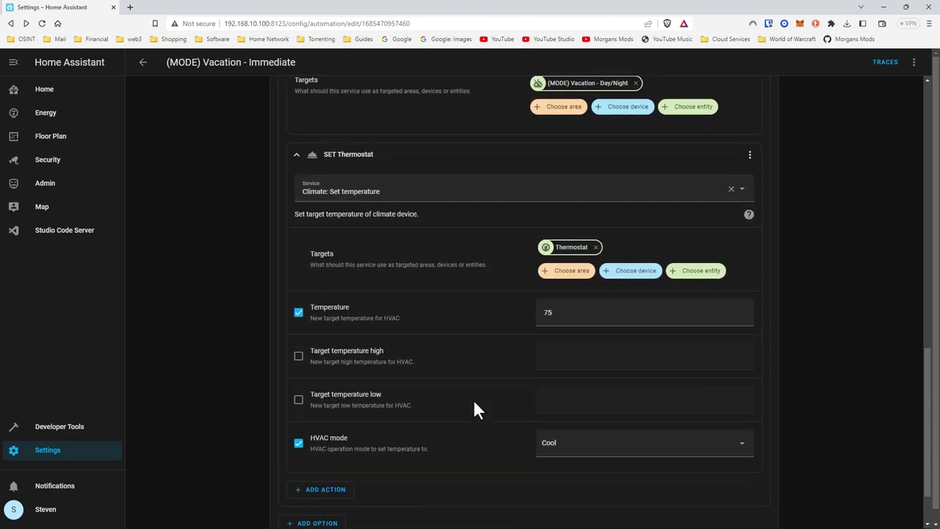
pyautogui.scroll(-1, 473, 408)
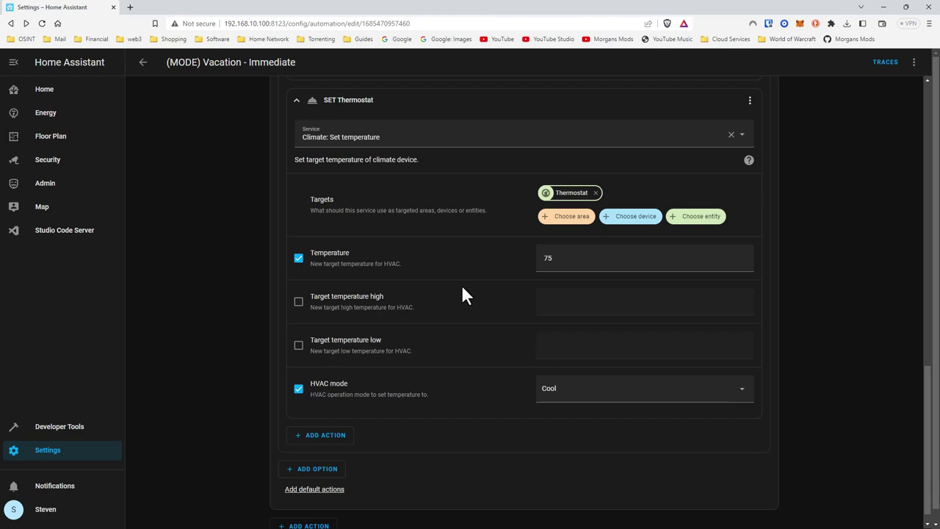
pyautogui.scroll(3, 462, 282)
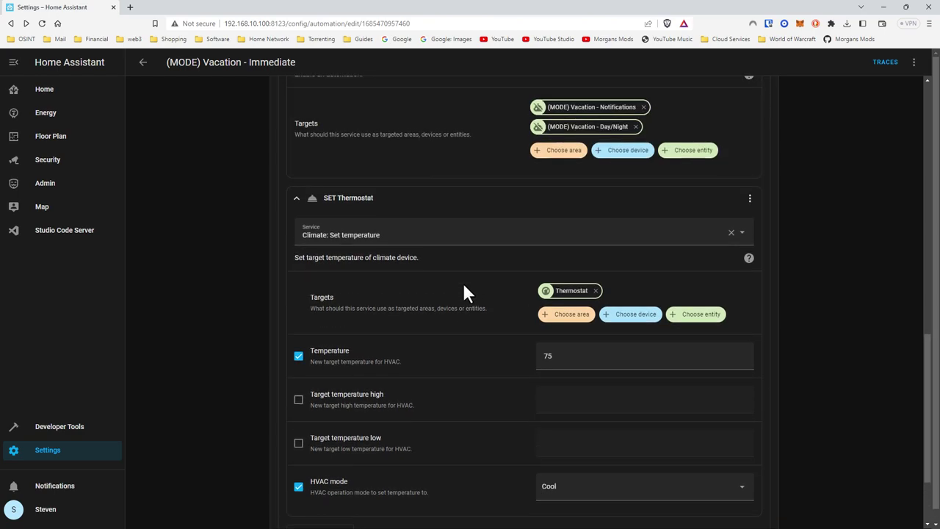
pyautogui.click(336, 349)
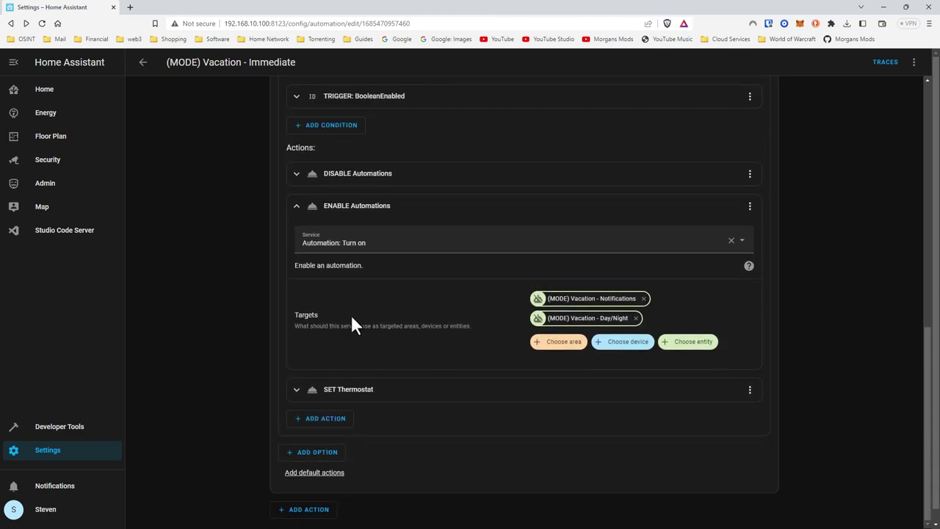
pyautogui.click(323, 209)
pyautogui.scroll(3, 329, 213)
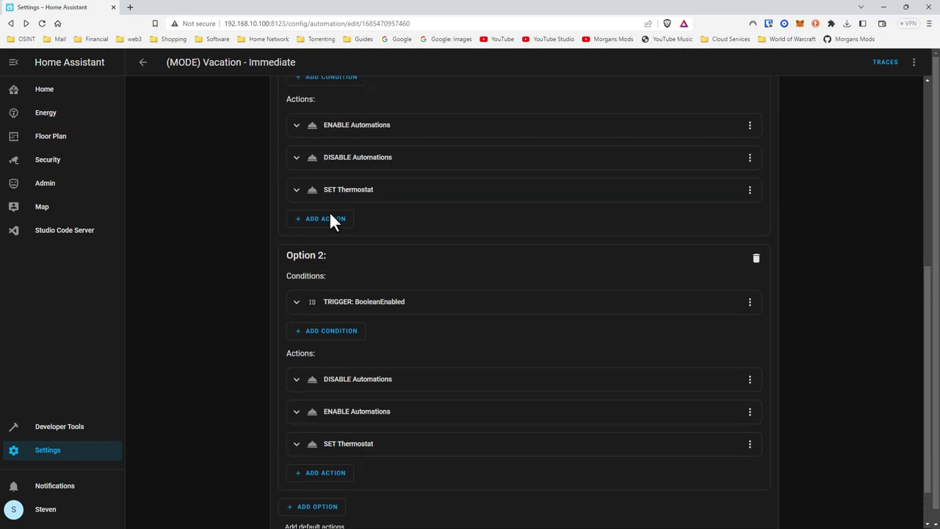
pyautogui.click(143, 63)
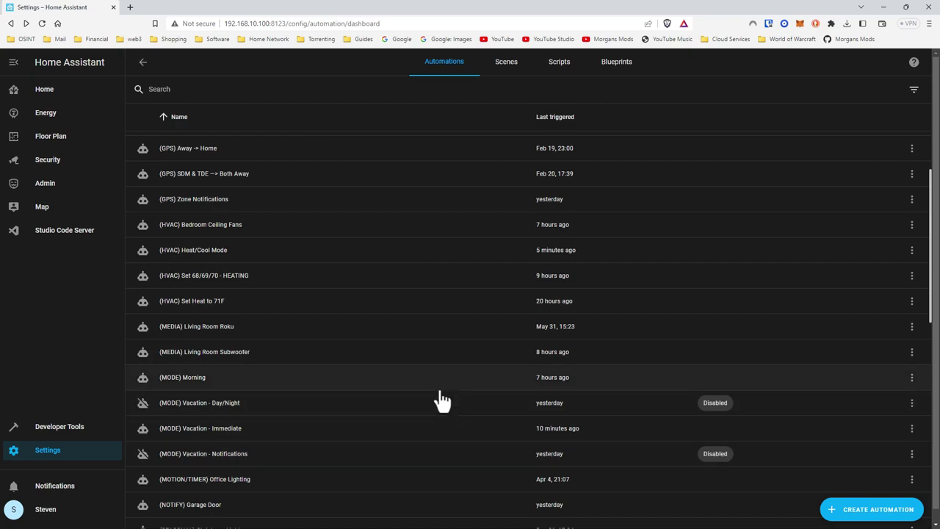
# Open the (MODE) Vacation - Day/Night automation and inspect its Every TWO Hours trigger and Vacation Mode condition.
pyautogui.click(439, 408)
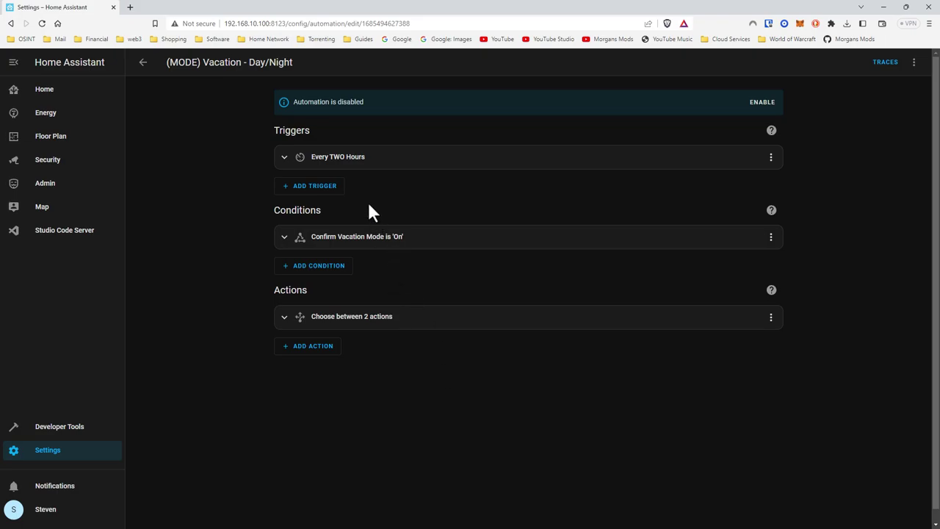
pyautogui.click(341, 157)
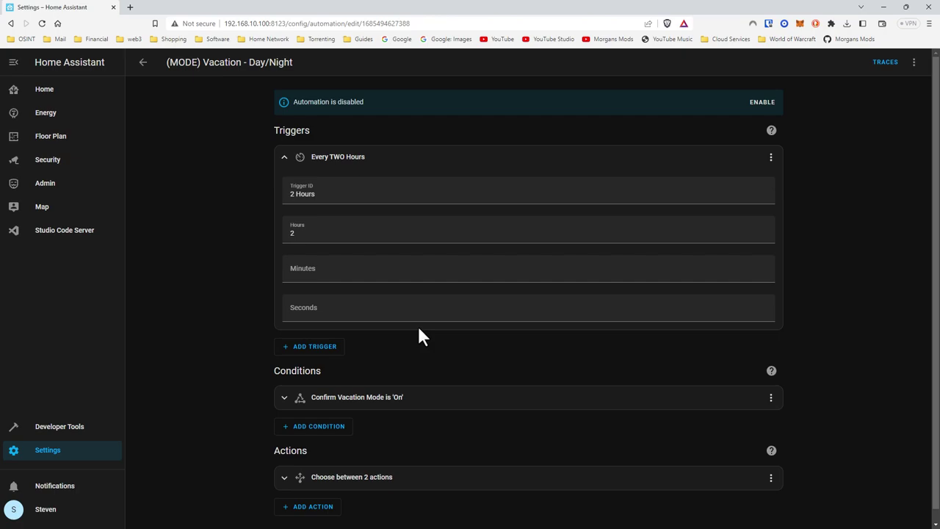
pyautogui.click(388, 398)
pyautogui.scroll(-2, 390, 403)
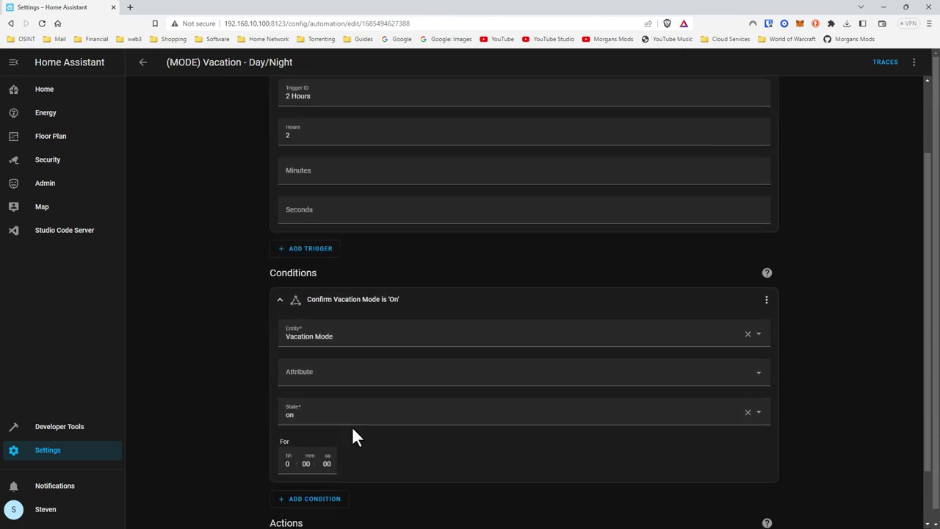
pyautogui.click(310, 301)
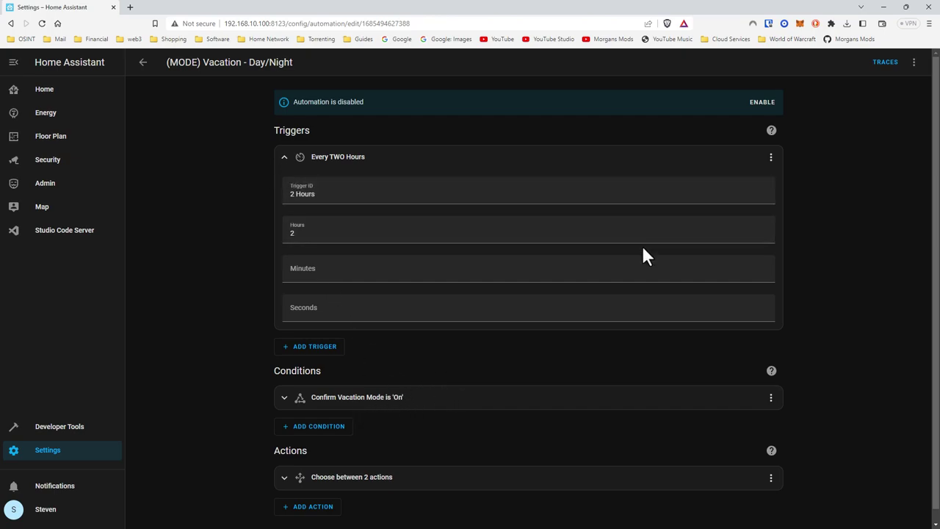
pyautogui.click(770, 156)
pyautogui.click(737, 225)
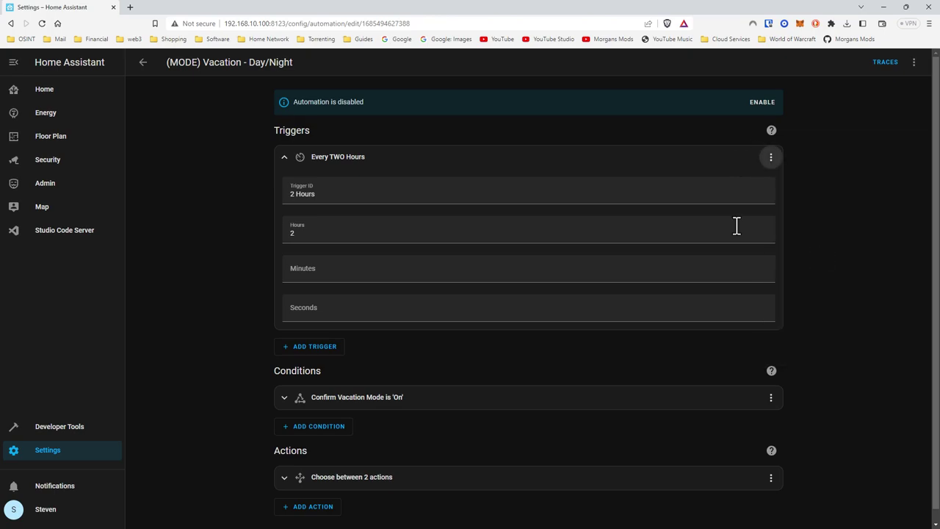
pyautogui.click(285, 158)
# Expand the Choose block's DayTime (21:00–8:00) and NightTime (8:00–21:00) conditions.
pyautogui.click(284, 316)
pyautogui.scroll(-1, 470, 330)
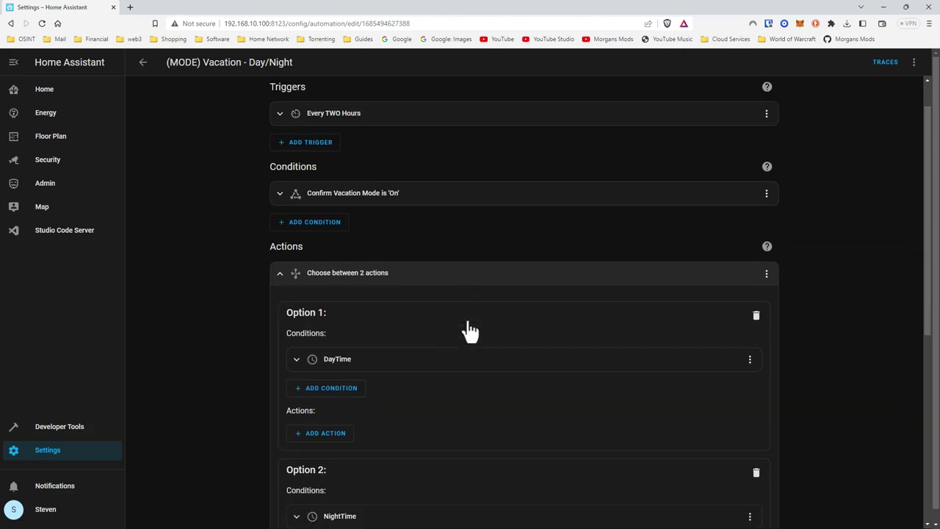
pyautogui.scroll(-2, 470, 330)
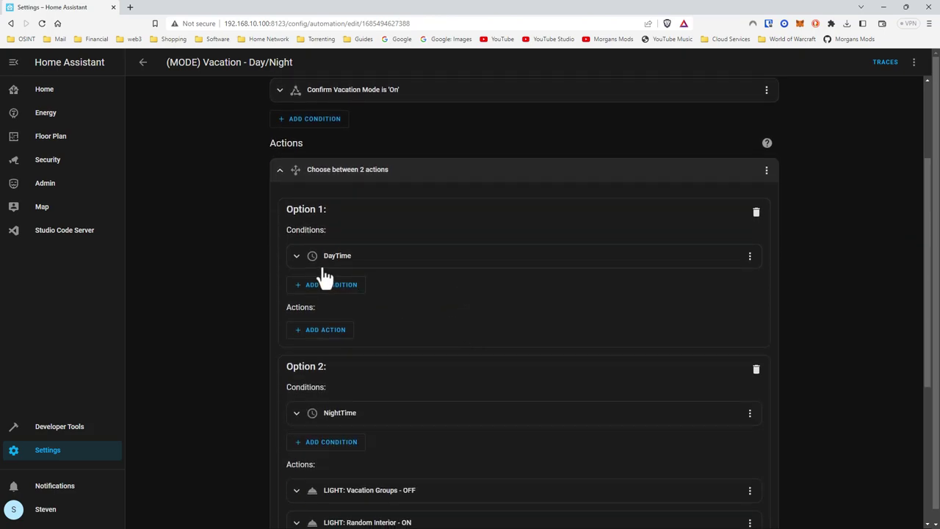
pyautogui.click(296, 259)
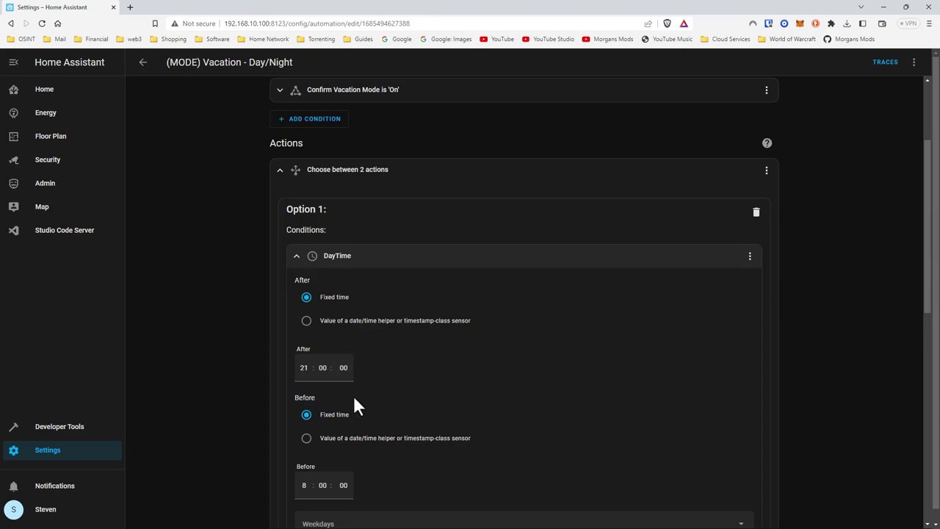
pyautogui.scroll(-5, 355, 323)
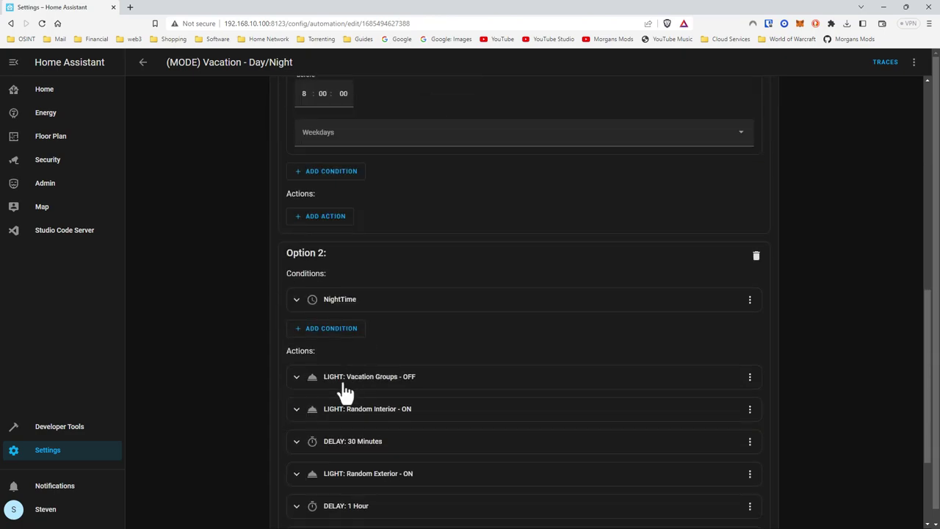
pyautogui.click(351, 309)
pyautogui.scroll(-1, 353, 314)
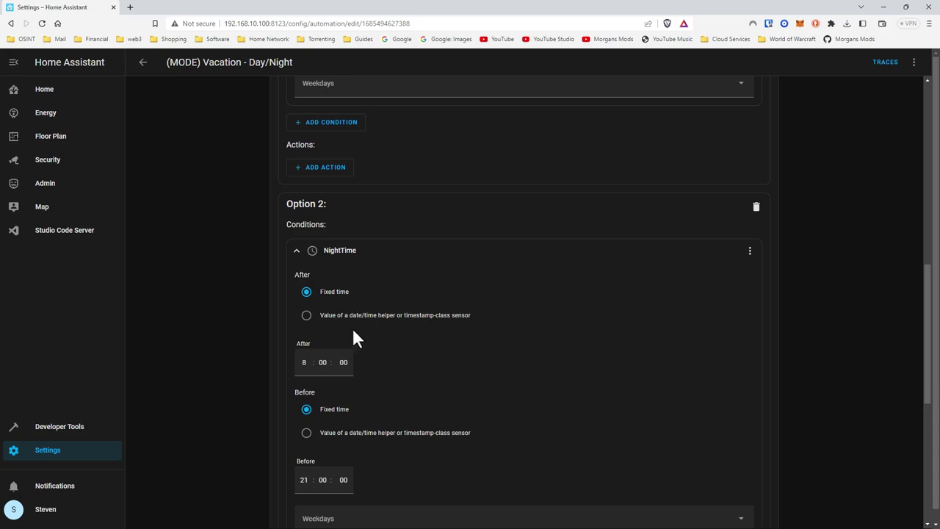
# Rename Option 2's 8:00–21:00 condition from NightTime to DayTime.
pyautogui.click(748, 254)
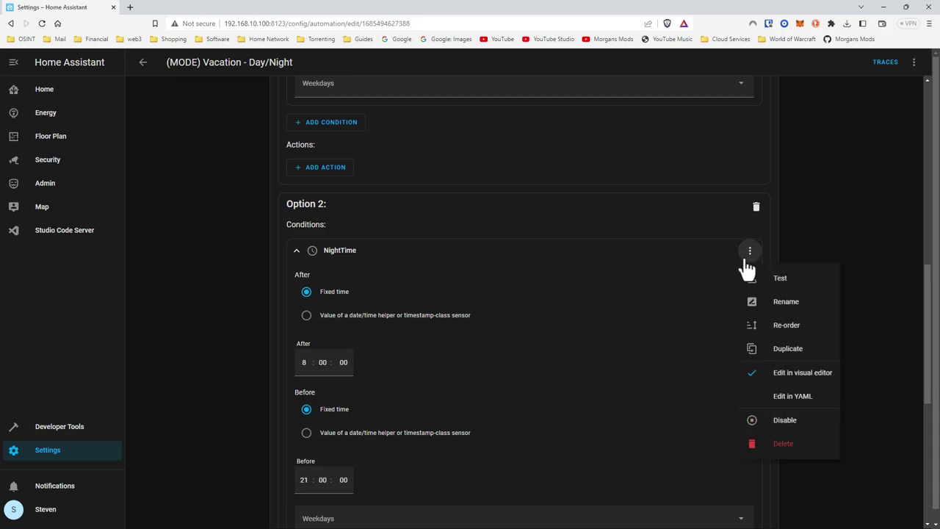
pyautogui.click(786, 301)
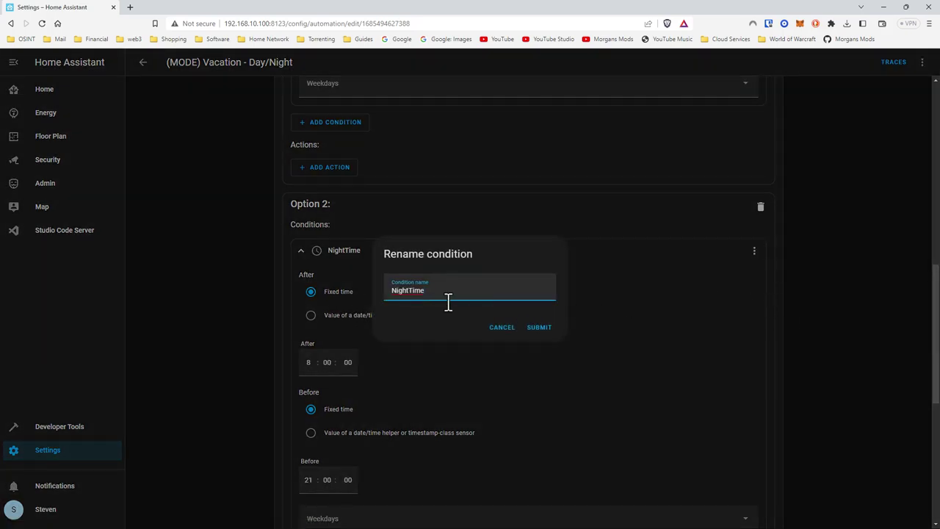
pyautogui.moveTo(409, 291); pyautogui.dragTo(369, 294)
pyautogui.press('capslock')
pyautogui.write('D')
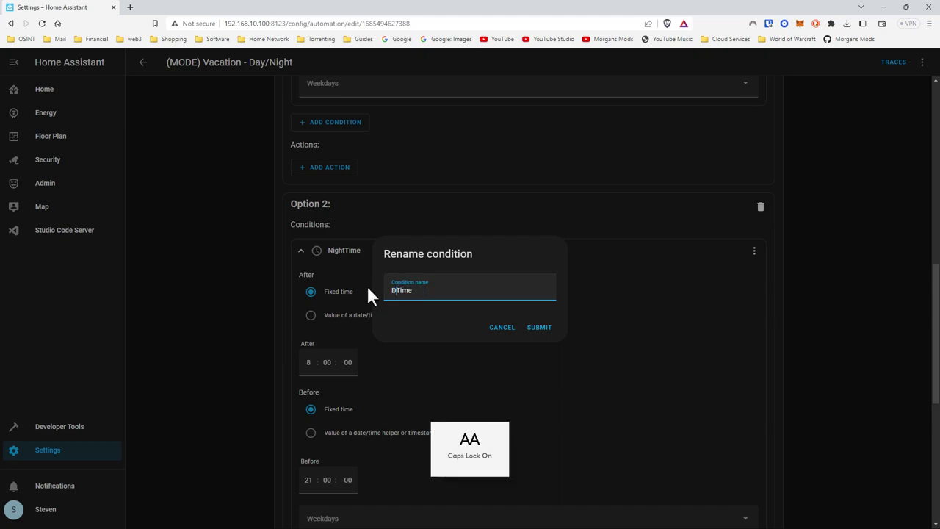
pyautogui.press('capslock')
pyautogui.write('ay')
pyautogui.doubleClick(428, 289)
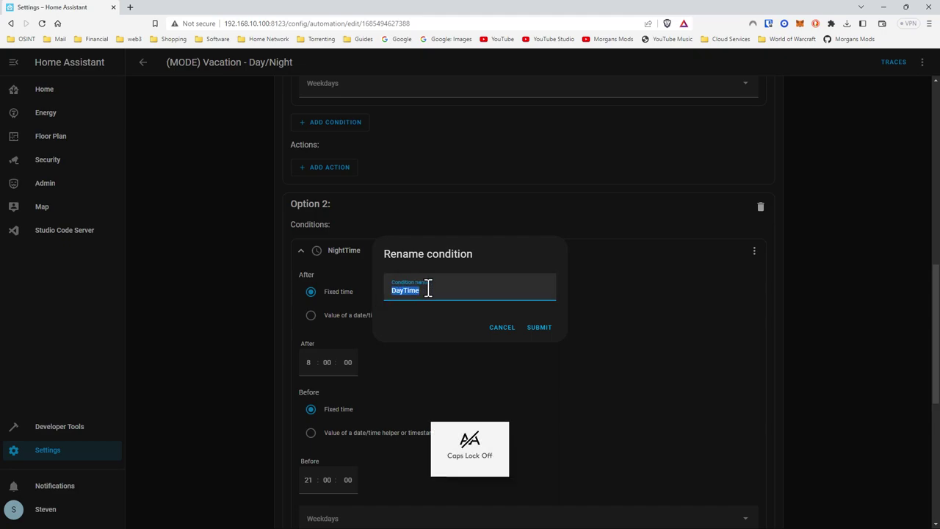
pyautogui.click(547, 327)
pyautogui.click(750, 252)
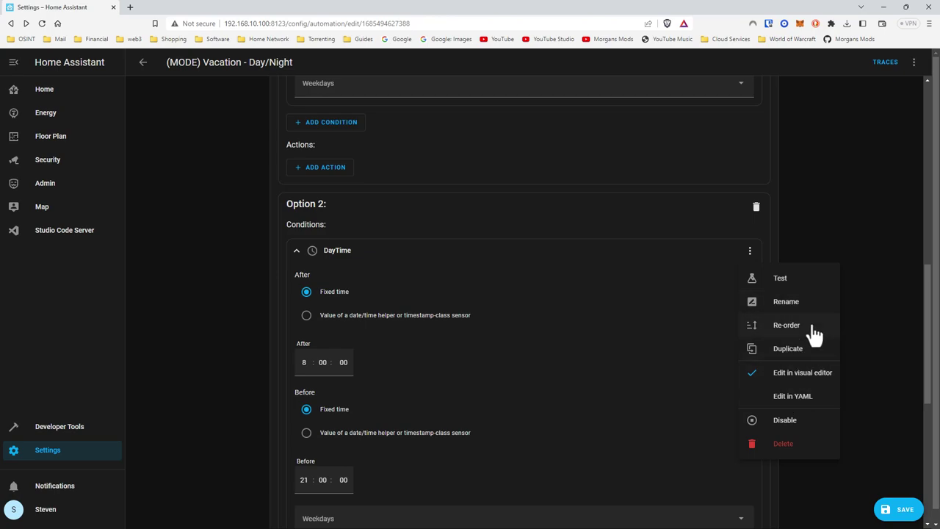
pyautogui.click(860, 318)
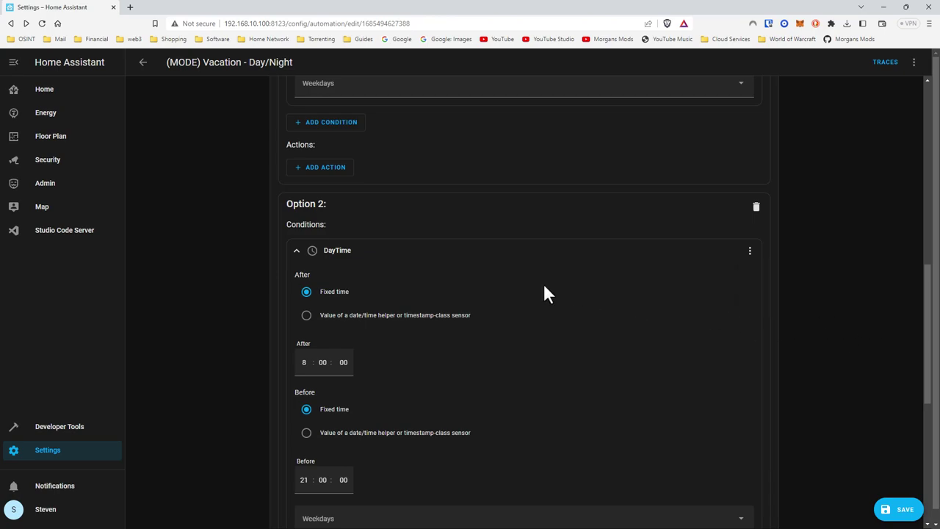
pyautogui.scroll(5, 537, 294)
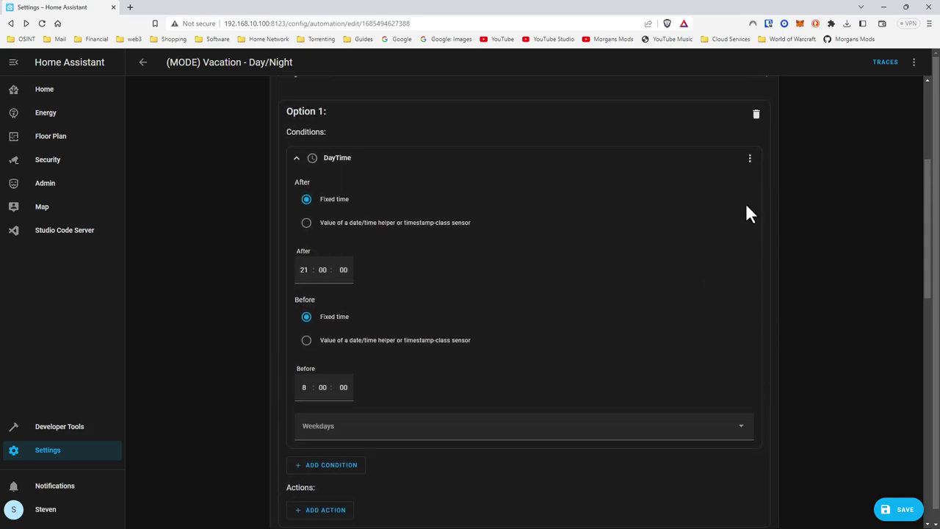
# Rename Option 1's 21:00–8:00 condition from DayTime to NightTime.
pyautogui.click(750, 158)
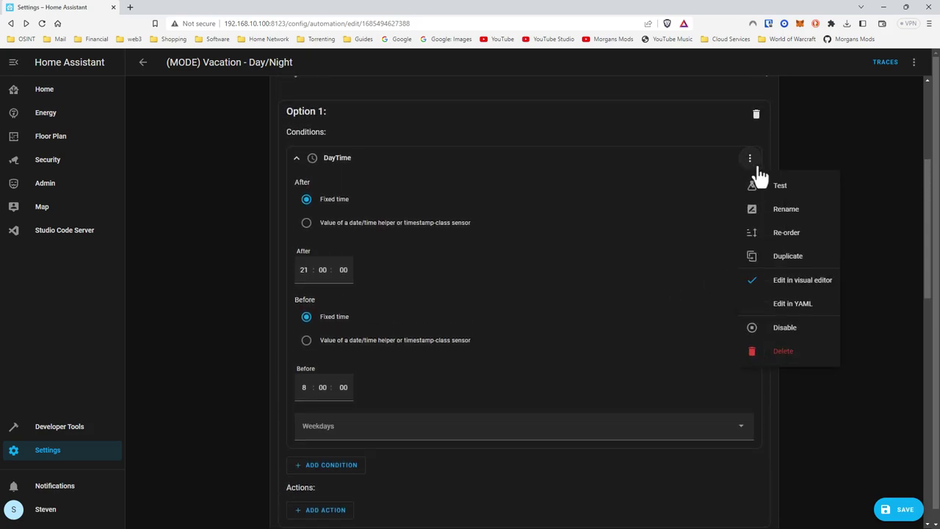
pyautogui.click(796, 211)
pyautogui.doubleClick(442, 291)
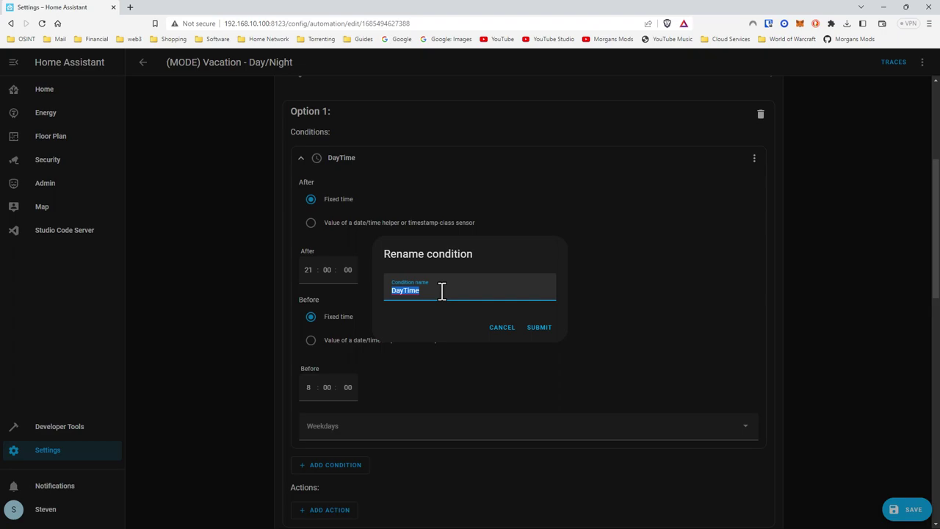
pyautogui.press('capslock')
pyautogui.write('N')
pyautogui.press('capslock')
pyautogui.write('ight')
pyautogui.press('capslock')
pyautogui.write('T')
pyautogui.press('capslock')
pyautogui.write('ime')
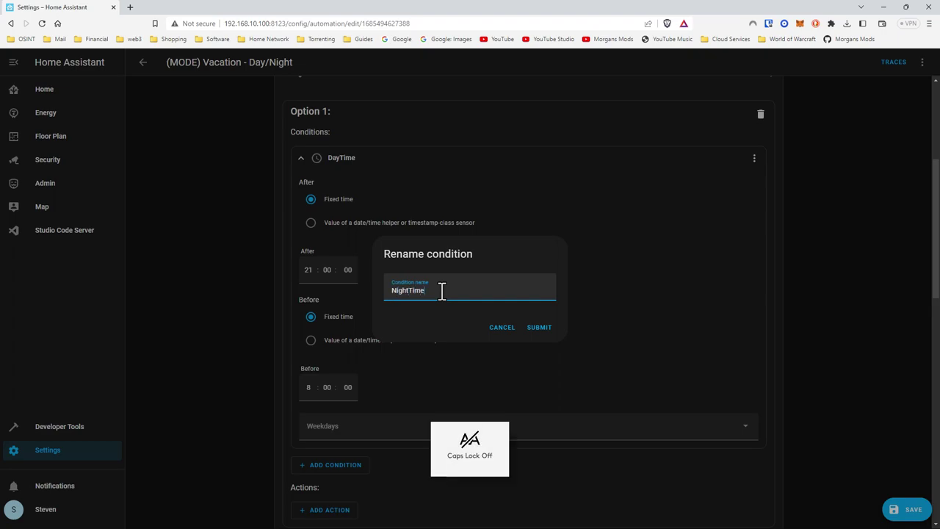
pyautogui.click(540, 329)
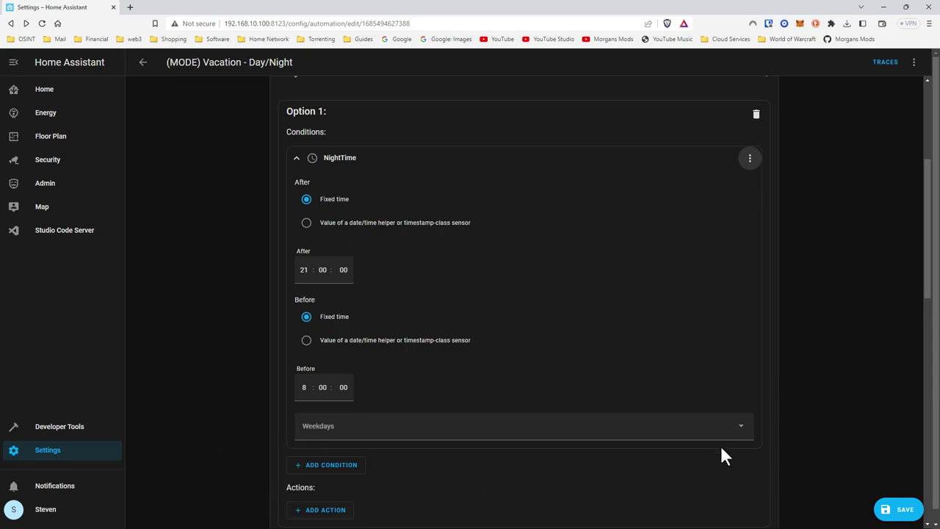
pyautogui.scroll(-2, 677, 387)
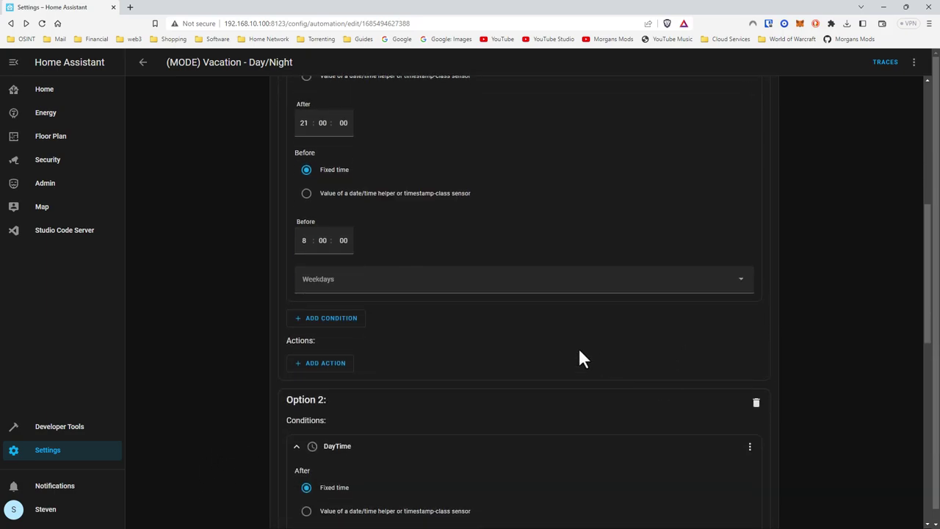
pyautogui.scroll(-4, 575, 353)
pyautogui.scroll(4, 566, 352)
pyautogui.scroll(2, 562, 358)
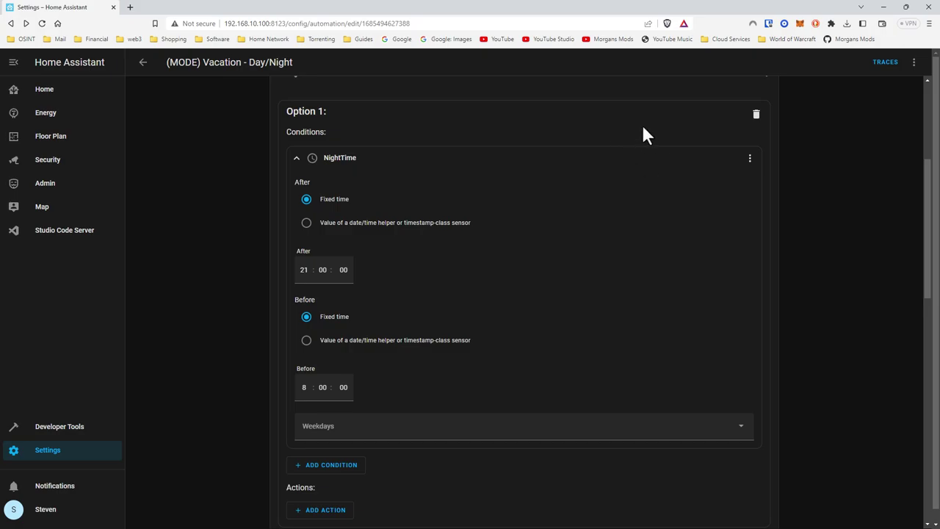
# Rename Option 1's time condition to DayTime.
pyautogui.click(750, 160)
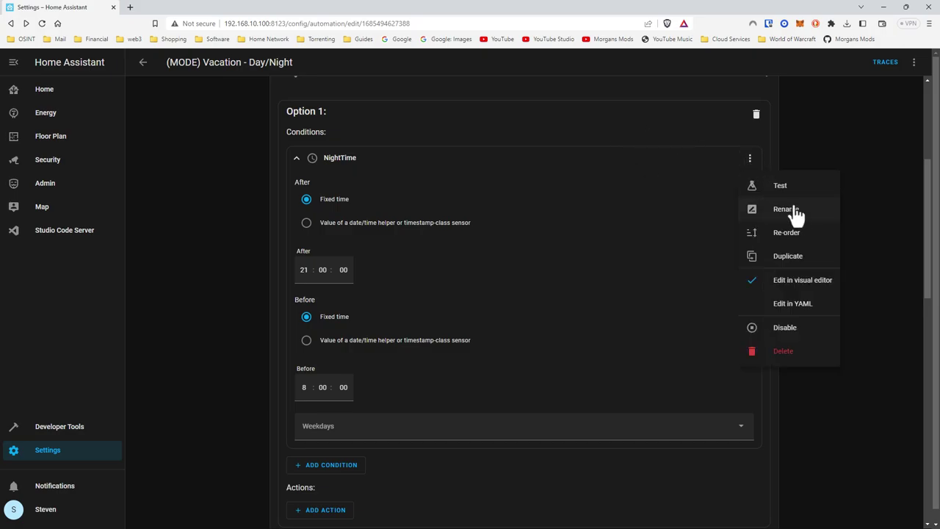
pyautogui.click(795, 210)
pyautogui.moveTo(409, 290); pyautogui.dragTo(311, 292)
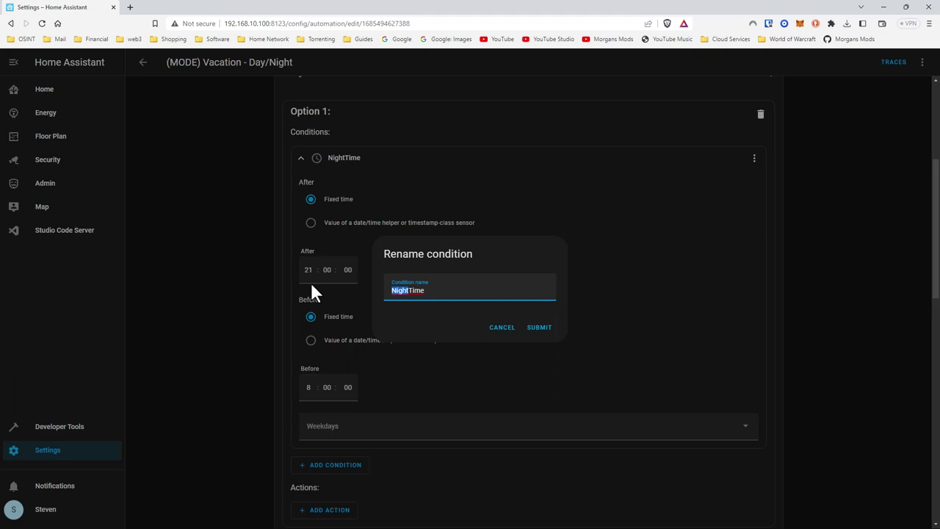
pyautogui.write('Day')
pyautogui.moveTo(389, 291); pyautogui.dragTo(490, 289)
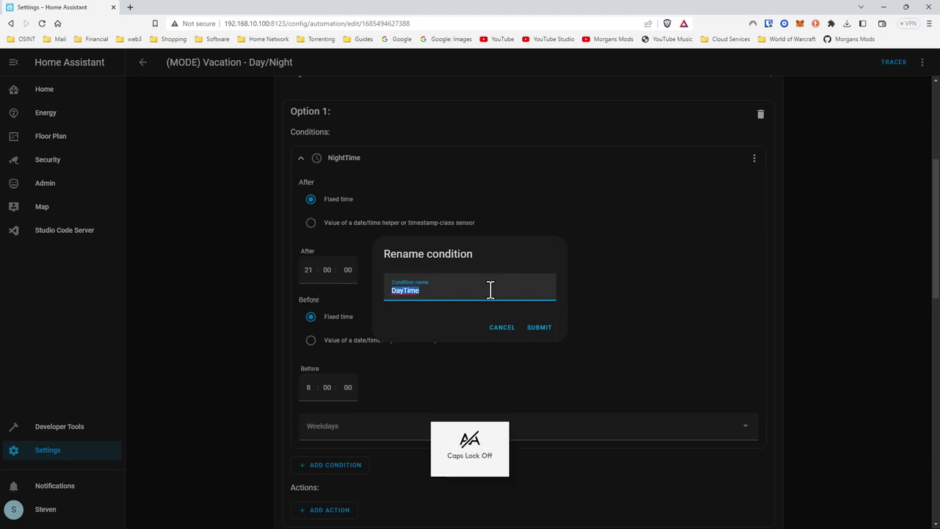
pyautogui.click(539, 327)
# Set the DayTime condition to after hour 8 and before hour 21.
pyautogui.click(307, 271)
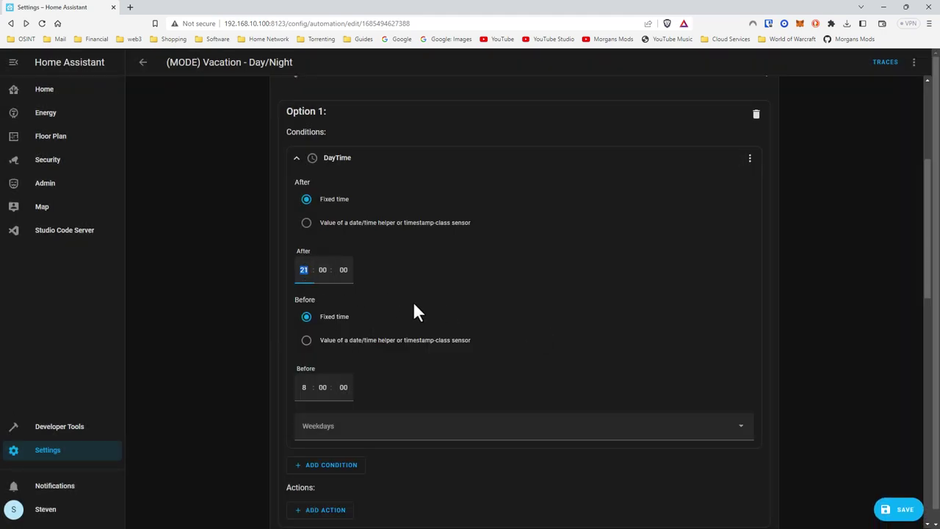
pyautogui.write('8')
pyautogui.click(304, 387)
pyautogui.write('210')
pyautogui.press('BackSpace')
# Rename Option 2's time condition from DayTime to NightTime.
pyautogui.scroll(-3, 540, 365)
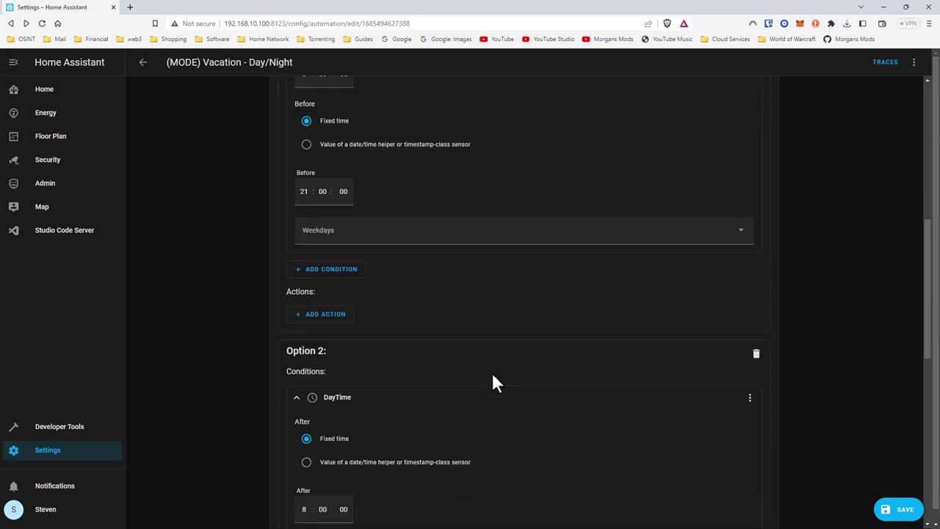
pyautogui.click(750, 397)
pyautogui.click(786, 229)
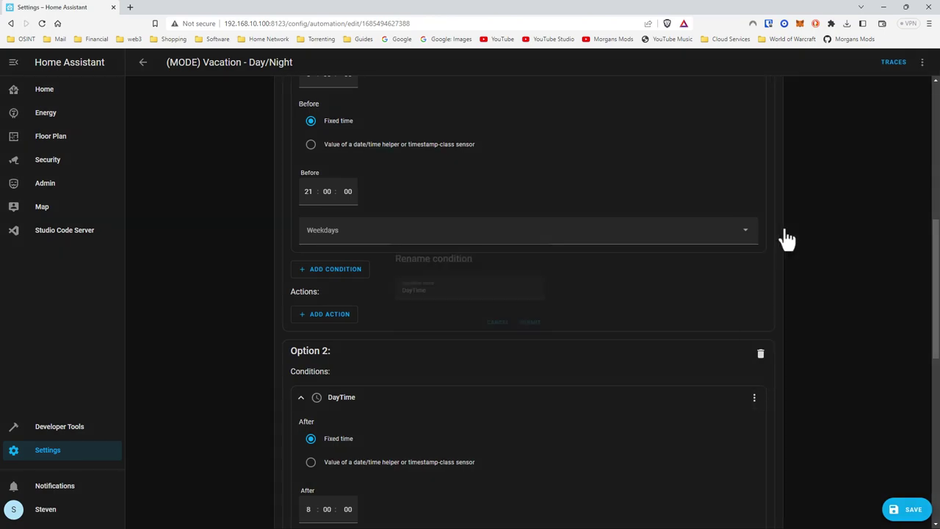
pyautogui.doubleClick(424, 289)
pyautogui.press('capslock')
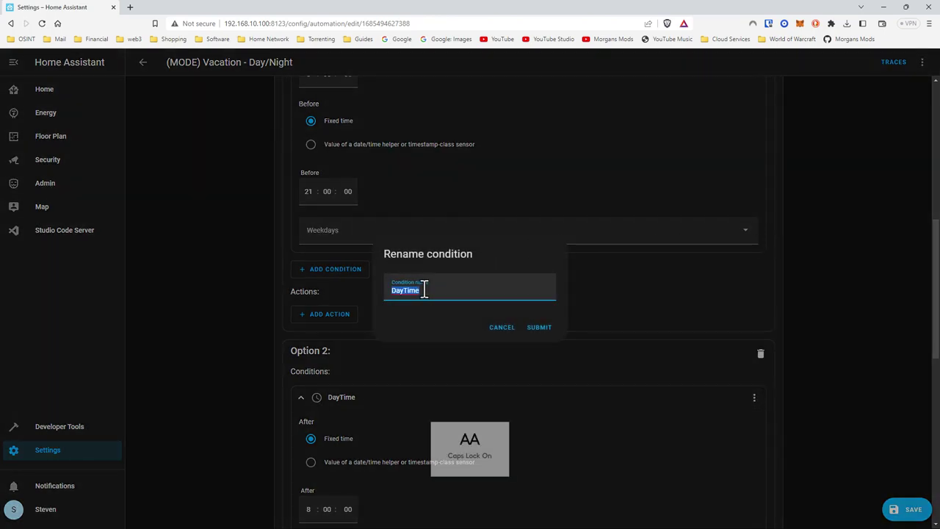
pyautogui.write('N')
pyautogui.press('capslock')
pyautogui.write('ight')
pyautogui.press('capslock')
pyautogui.write('T')
pyautogui.press('capslock')
pyautogui.write('ime')
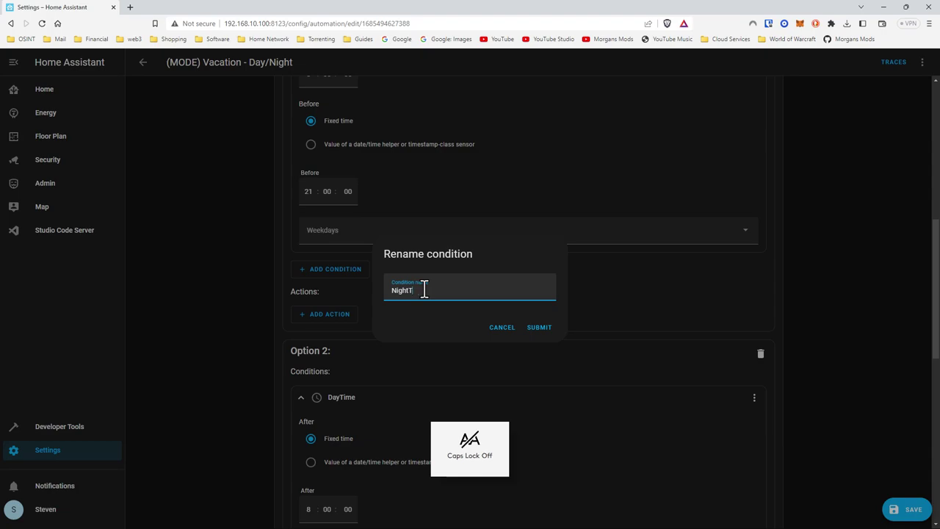
pyautogui.click(546, 328)
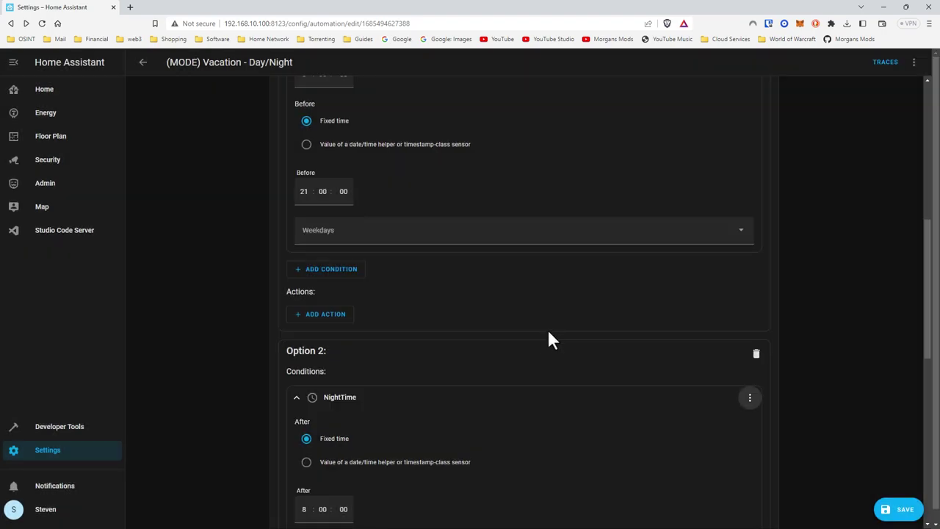
# Set the NightTime condition's After hour to 21 and Before hour to 8.
pyautogui.scroll(-2, 546, 326)
pyautogui.doubleClick(310, 365)
pyautogui.write('22')
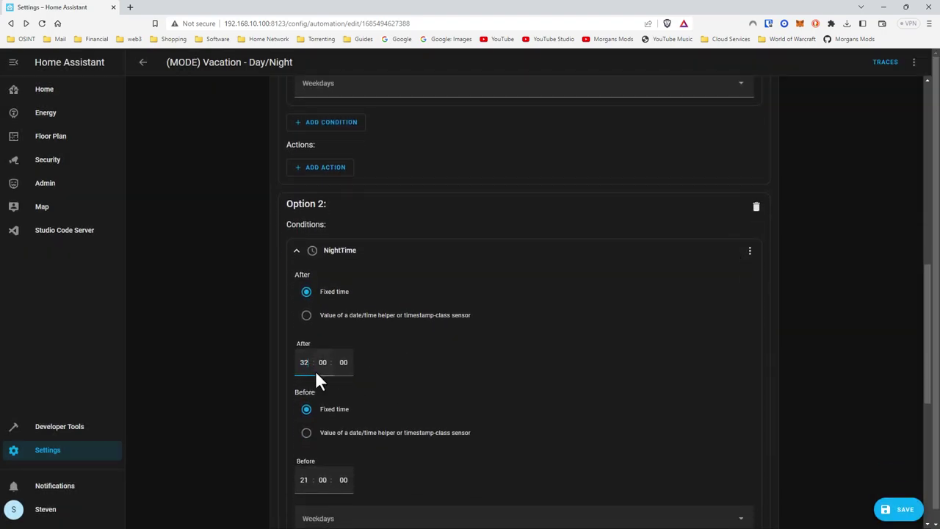
pyautogui.write('21')
pyautogui.doubleClick(303, 479)
pyautogui.write('9')
pyautogui.scroll(-1, 558, 390)
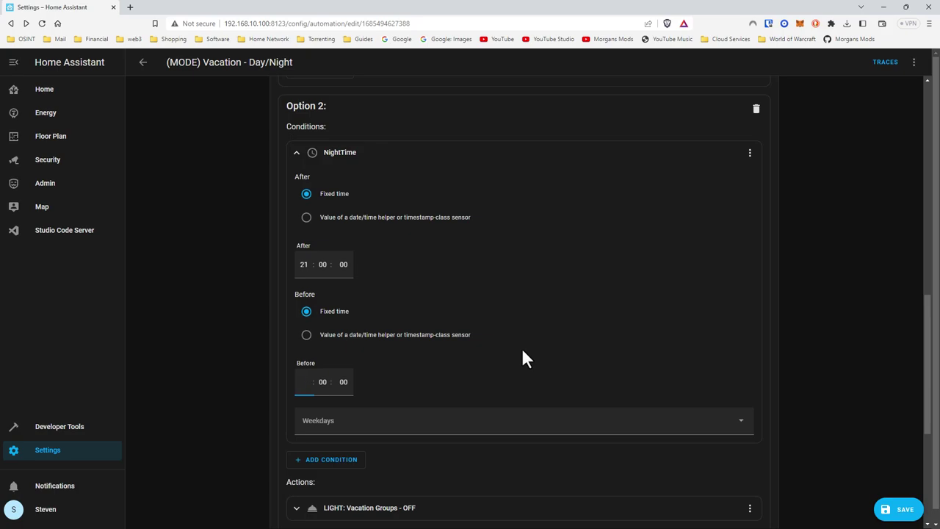
pyautogui.write('8')
pyautogui.scroll(-2, 619, 365)
pyautogui.scroll(-1, 523, 382)
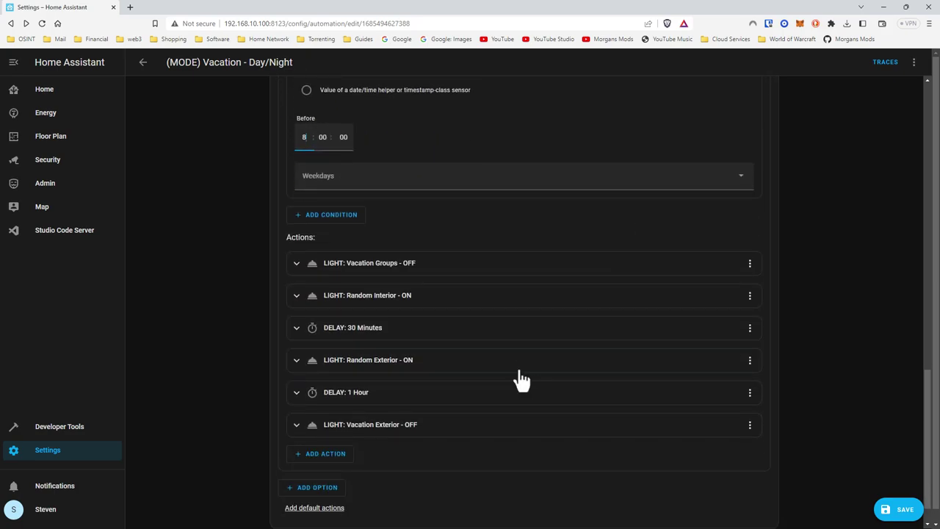
pyautogui.scroll(-1, 426, 272)
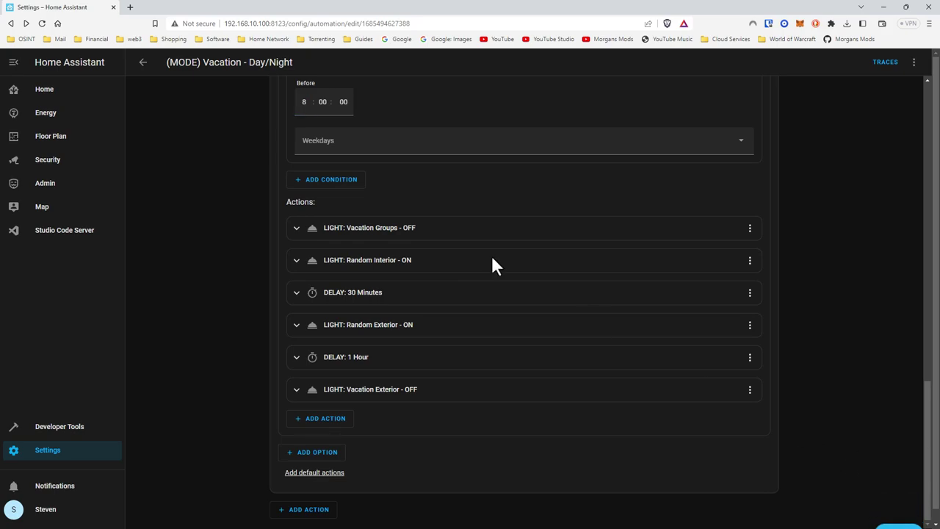
pyautogui.click(423, 224)
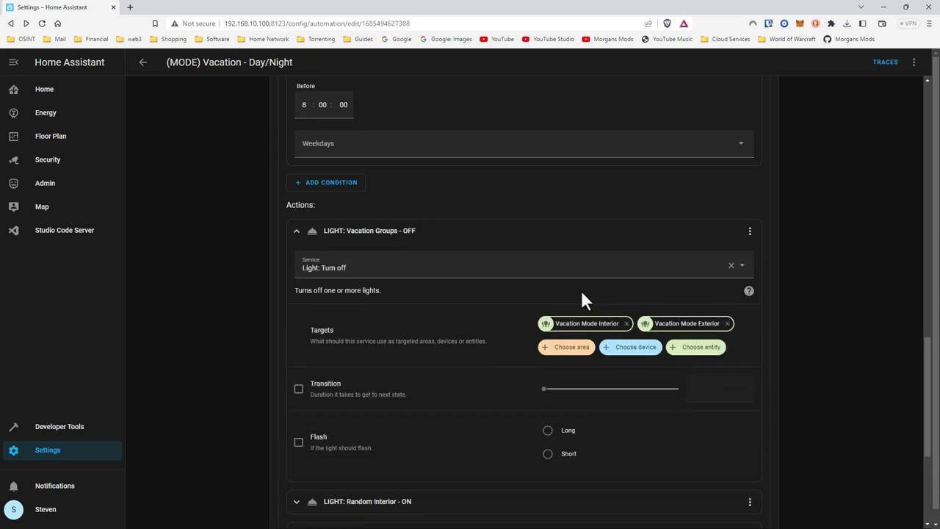
pyautogui.scroll(3, 582, 286)
pyautogui.scroll(10, 585, 294)
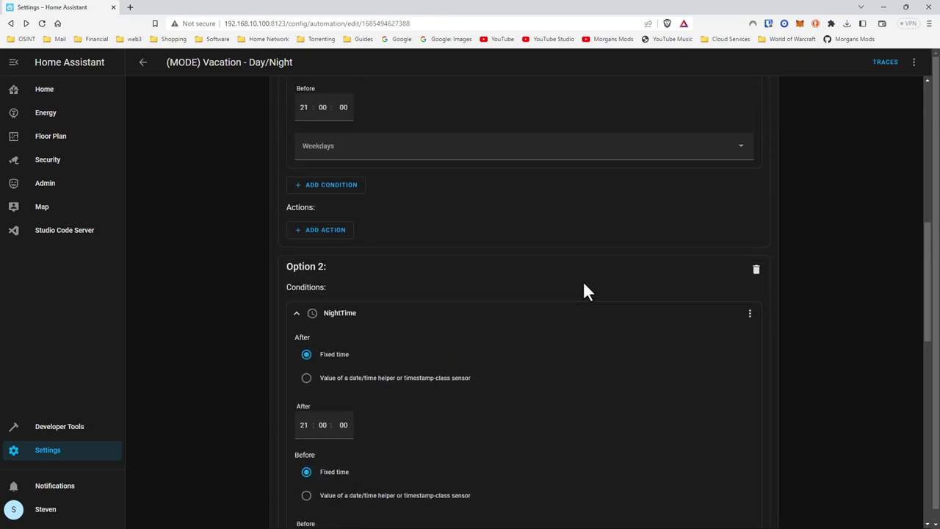
pyautogui.scroll(1, 585, 291)
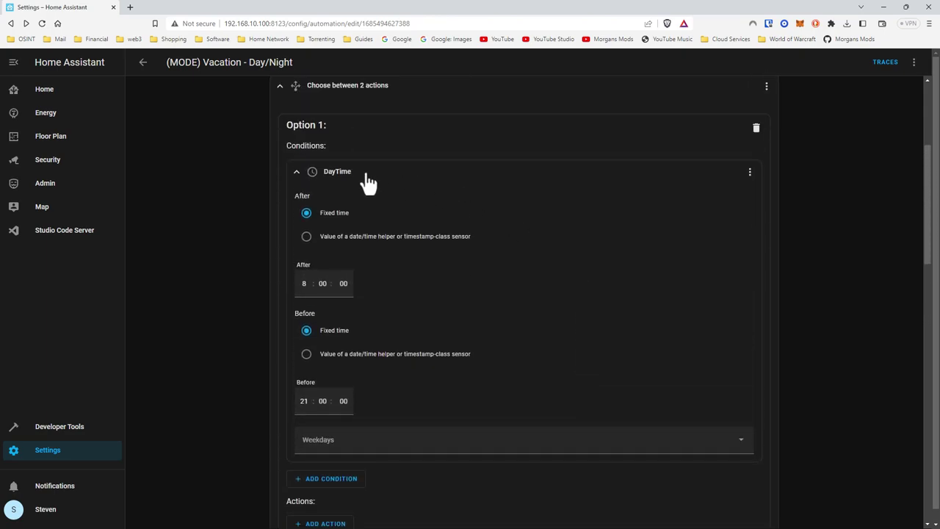
pyautogui.click(313, 173)
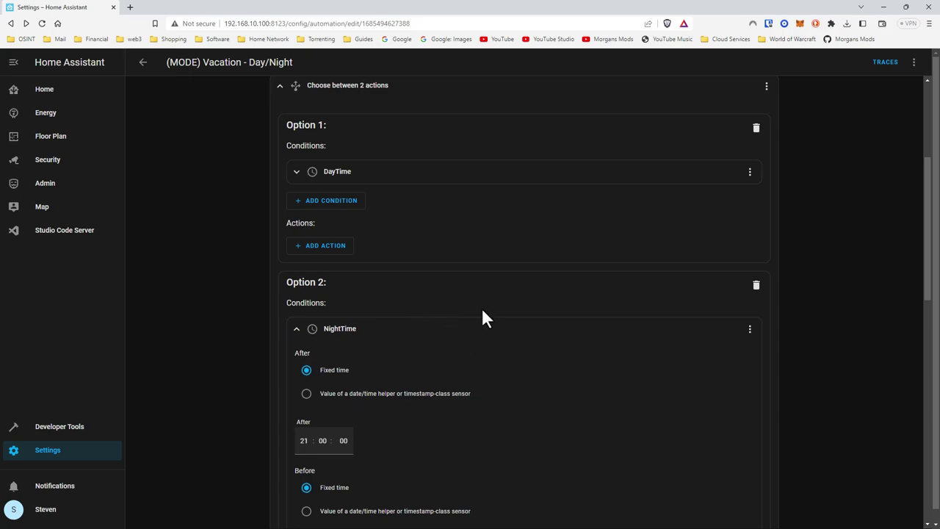
pyautogui.scroll(-2, 483, 307)
pyautogui.scroll(-5, 448, 286)
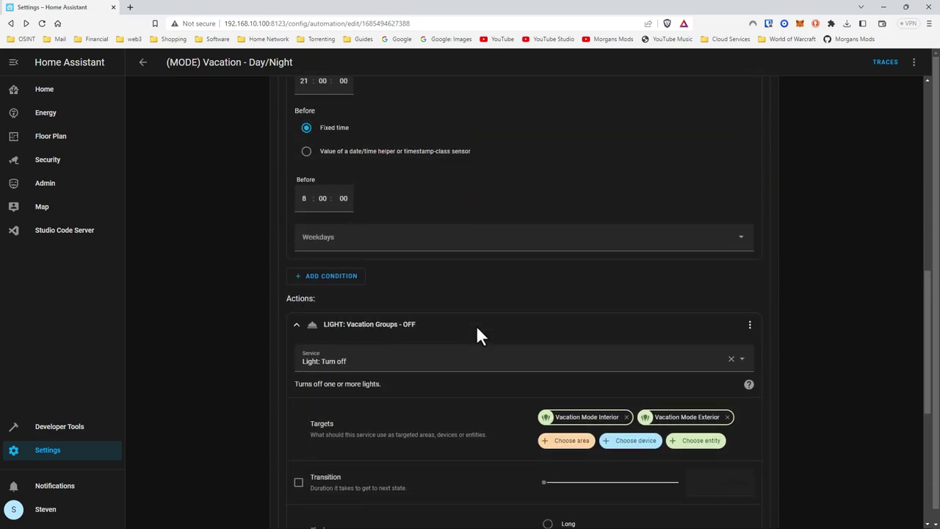
pyautogui.scroll(-2, 478, 335)
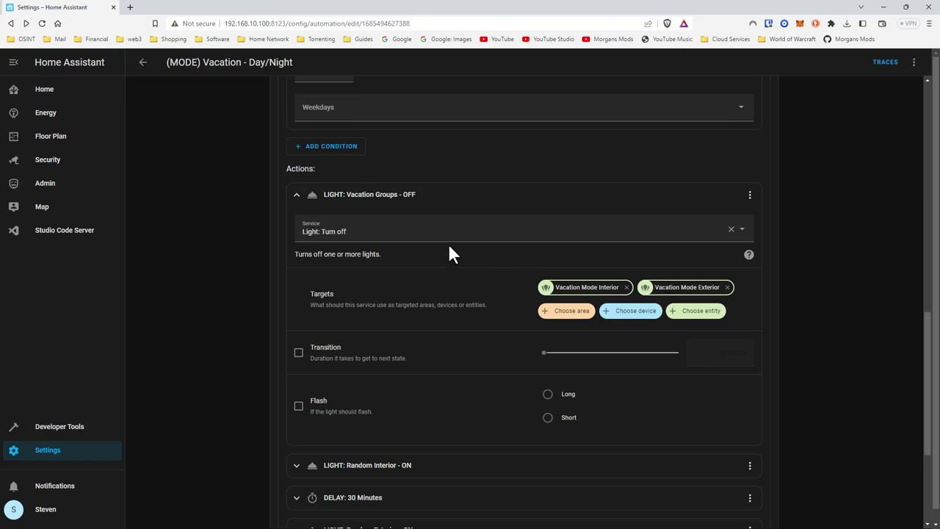
pyautogui.click(297, 195)
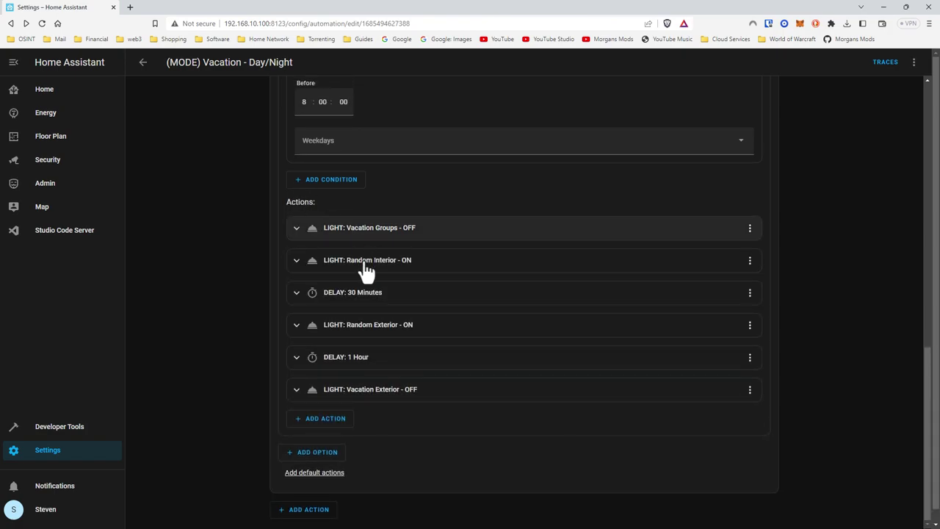
pyautogui.click(297, 265)
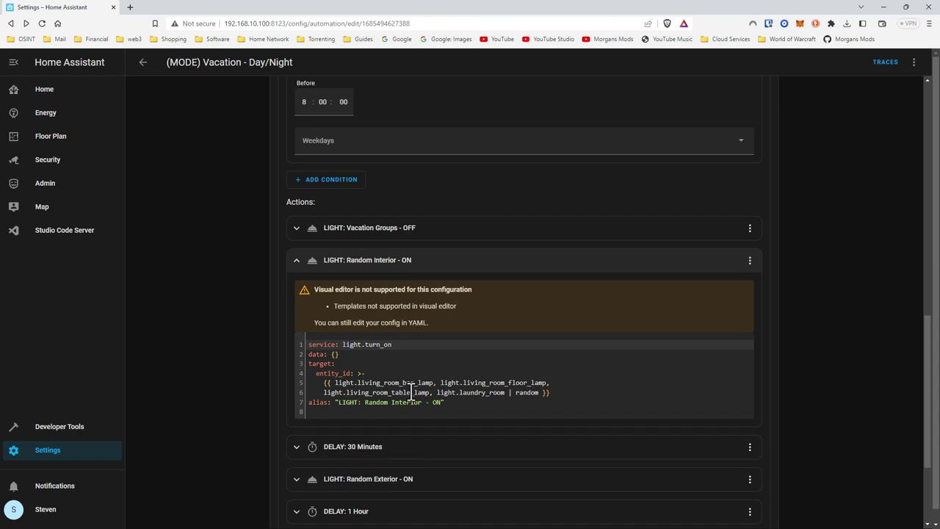
pyautogui.click(535, 393)
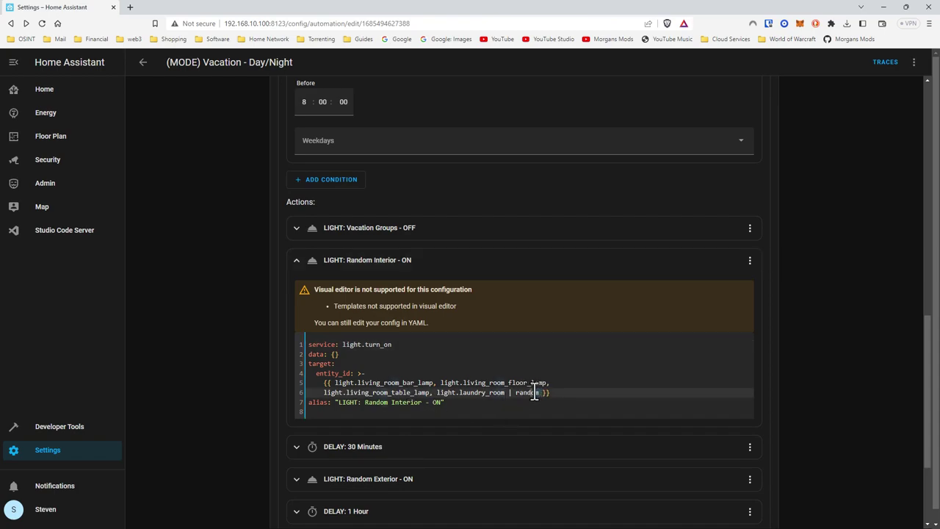
pyautogui.doubleClick(527, 393)
# Review the DELAY: 30 Minutes and Random Exterior - ON actions, then return to the Automations list.
pyautogui.click(296, 266)
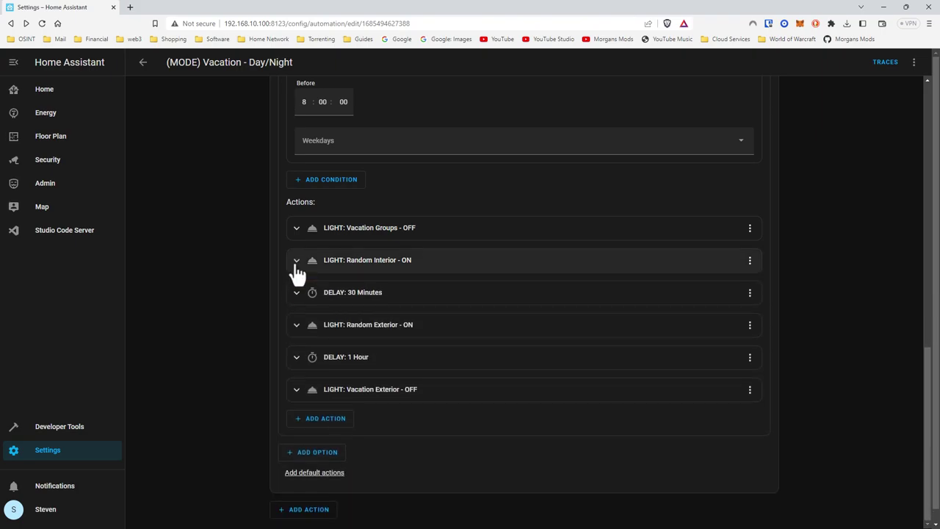
pyautogui.click(297, 294)
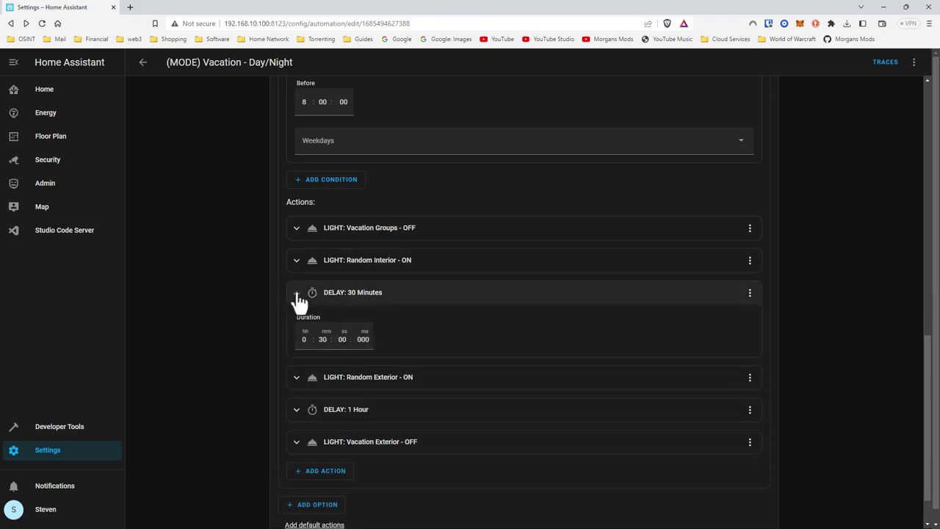
pyautogui.click(296, 377)
pyautogui.scroll(-1, 425, 439)
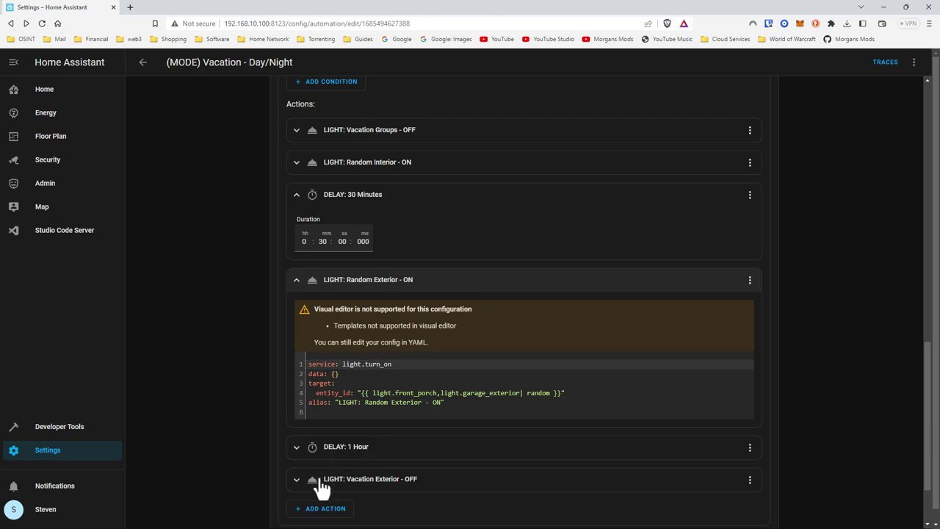
pyautogui.click(352, 285)
pyautogui.click(351, 244)
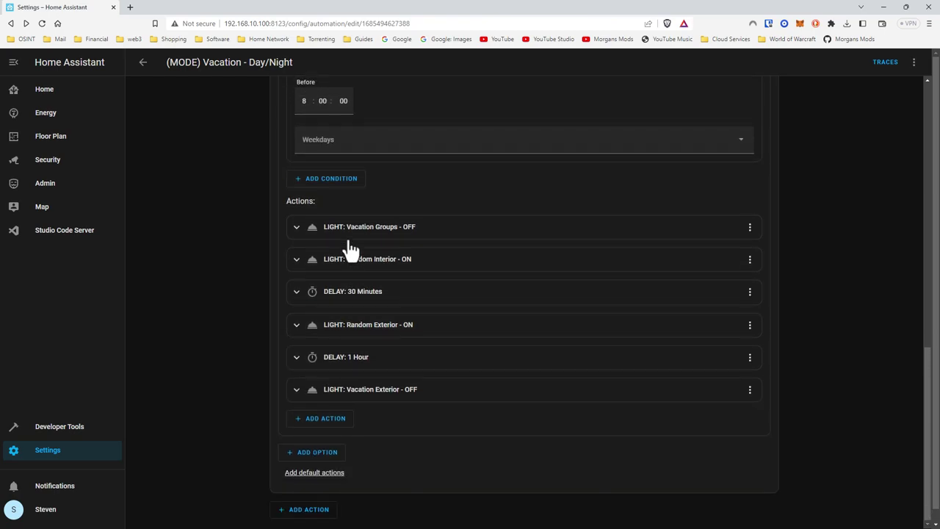
pyautogui.scroll(10, 453, 371)
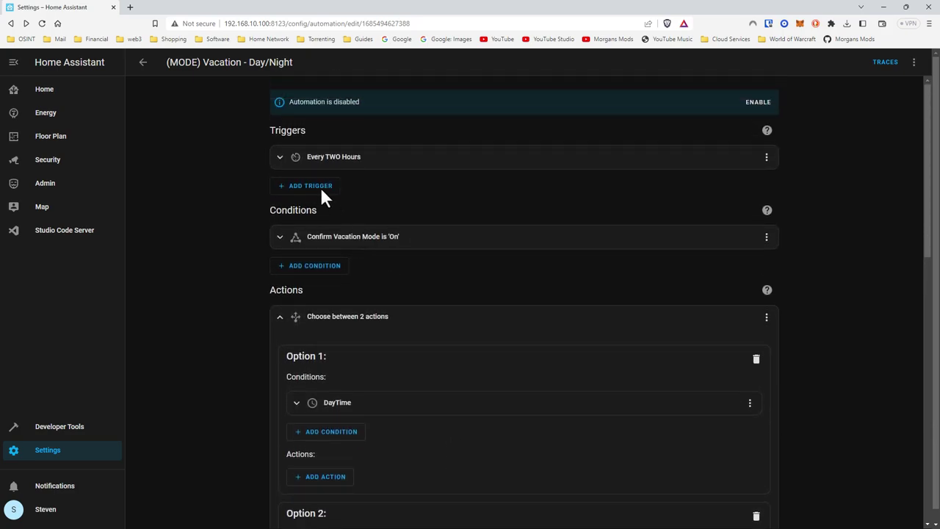
pyautogui.scroll(-8, 489, 363)
pyautogui.scroll(-1, 498, 401)
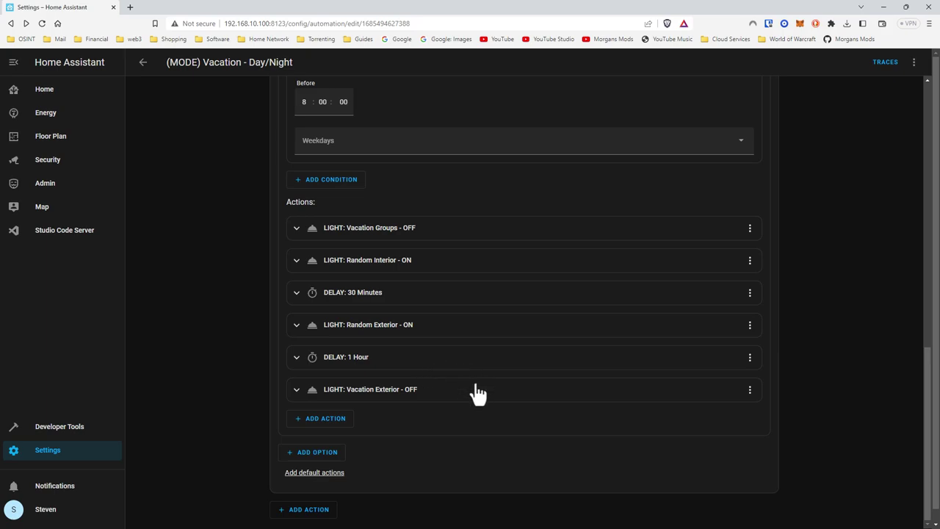
pyautogui.click(142, 65)
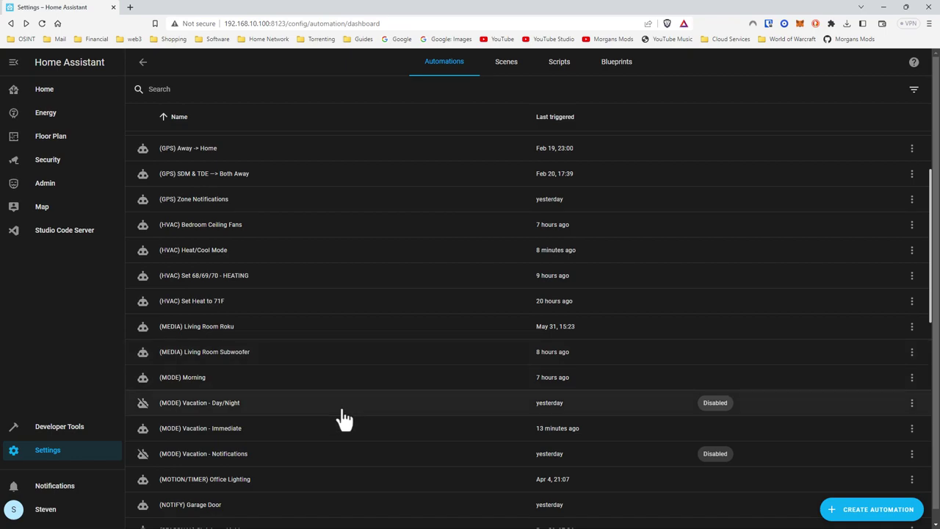
# Open the (MODE) Vacation - Notifications automation.
pyautogui.click(330, 459)
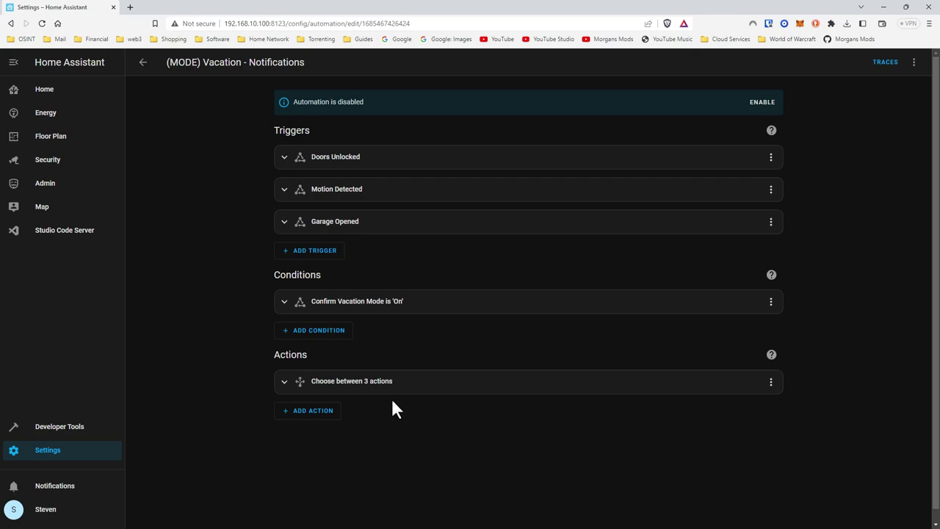
# Review the Vacation Mode condition and the Motion Detected, Doors Unlocked and Garage Opened triggers, then expand the three-option choose.
pyautogui.click(379, 310)
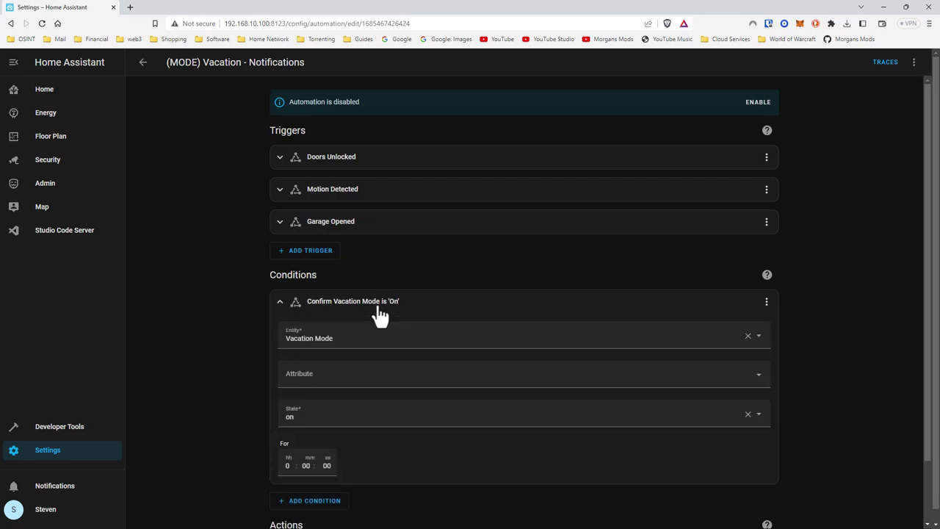
pyautogui.click(379, 309)
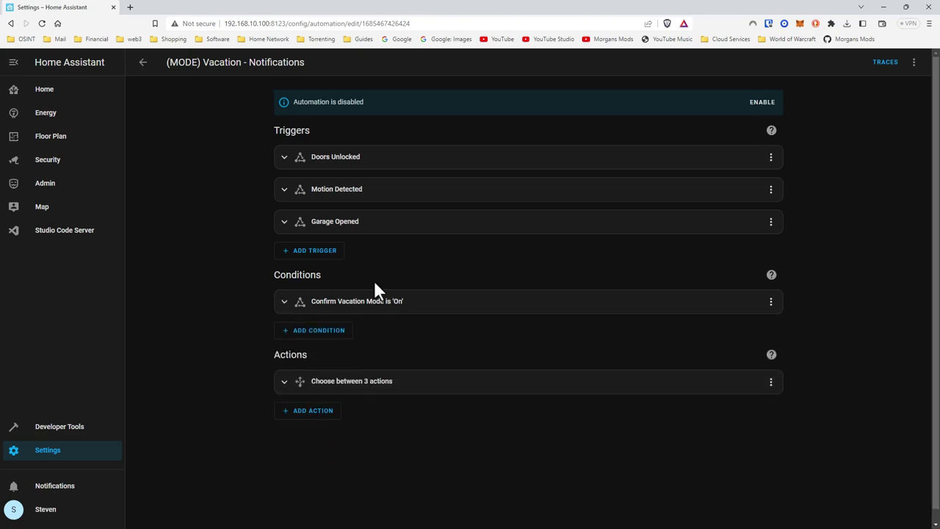
pyautogui.click(343, 192)
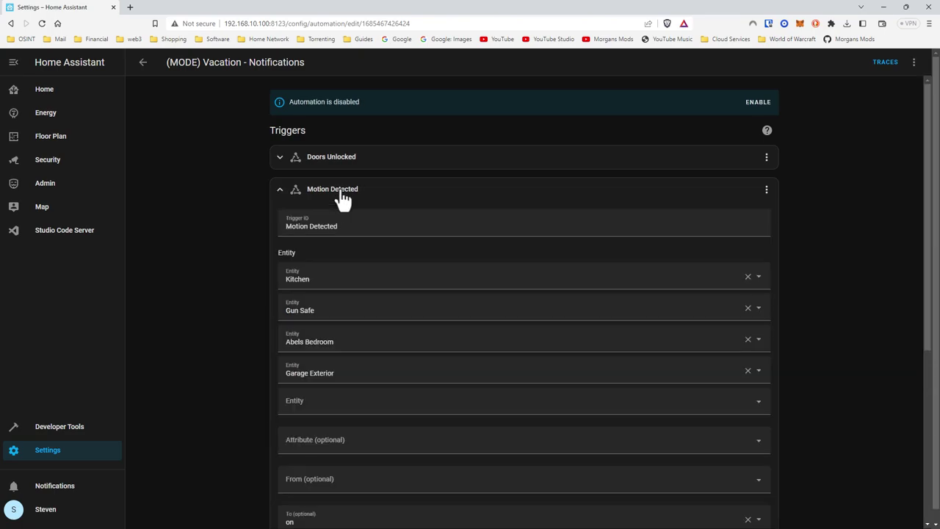
pyautogui.click(341, 198)
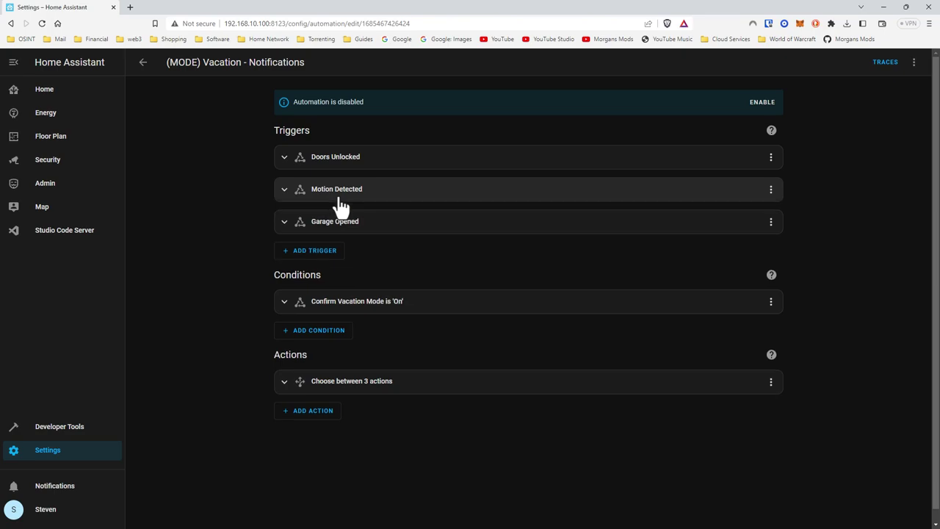
pyautogui.click(349, 158)
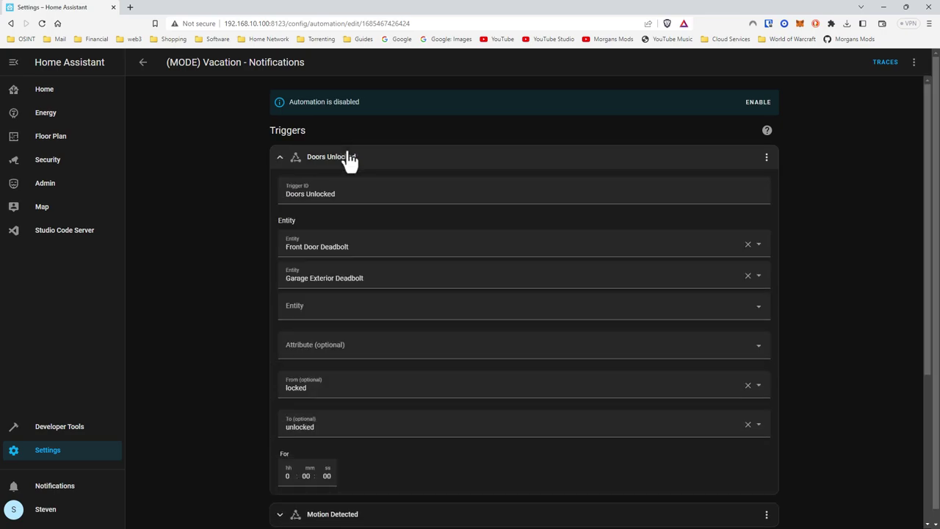
pyautogui.click(350, 157)
pyautogui.click(357, 225)
pyautogui.click(359, 226)
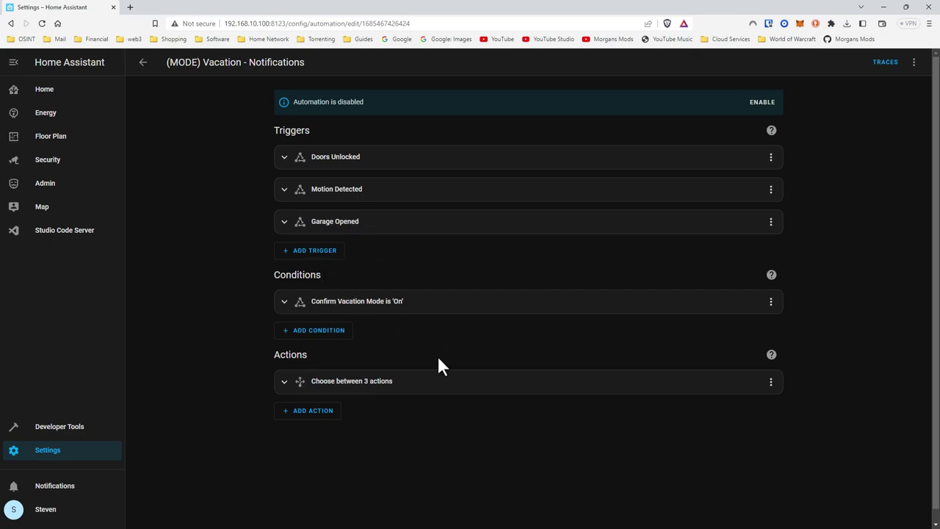
pyautogui.click(415, 381)
# Inspect Option 1's Door Unlocked condition and the Doors Unlocked trigger's ID.
pyautogui.scroll(-1, 453, 373)
pyautogui.scroll(-2, 448, 364)
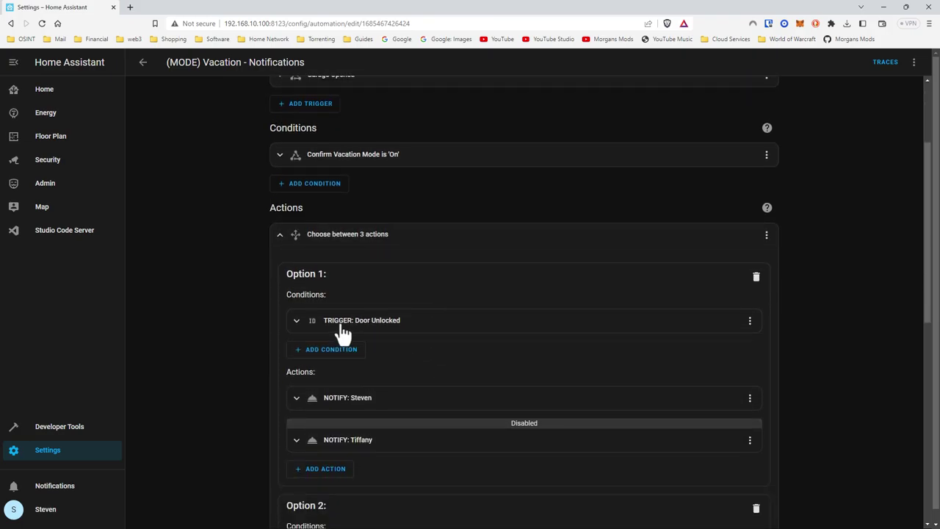
pyautogui.click(344, 332)
pyautogui.scroll(2, 360, 345)
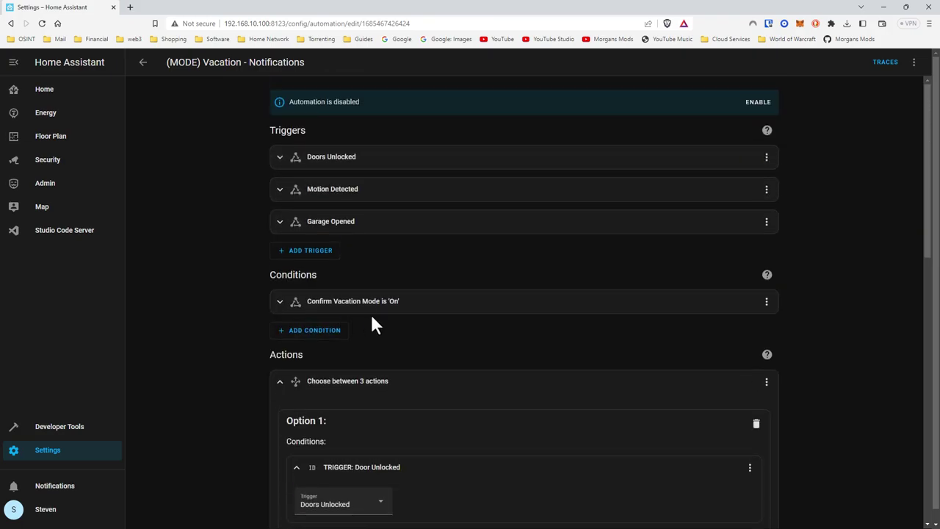
pyautogui.click(767, 157)
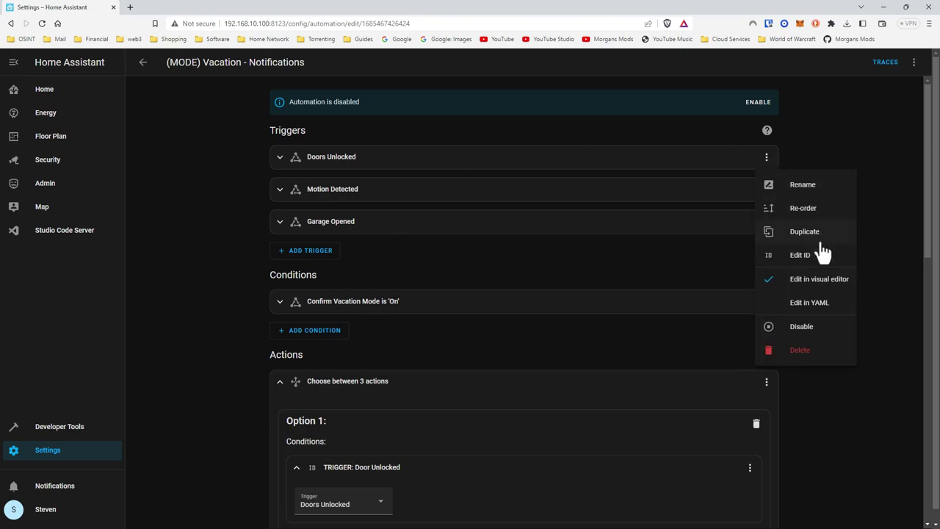
pyautogui.click(764, 253)
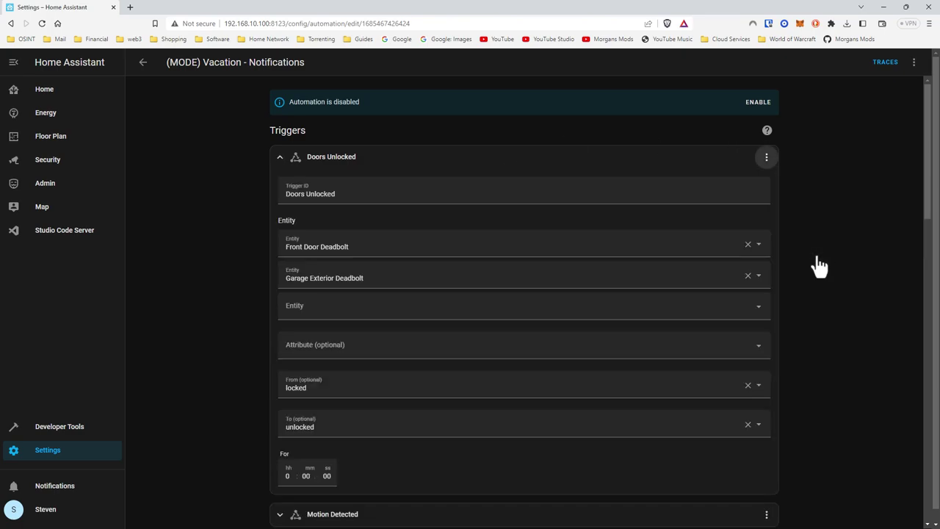
pyautogui.click(282, 158)
pyautogui.scroll(-2, 470, 264)
pyautogui.scroll(-2, 470, 274)
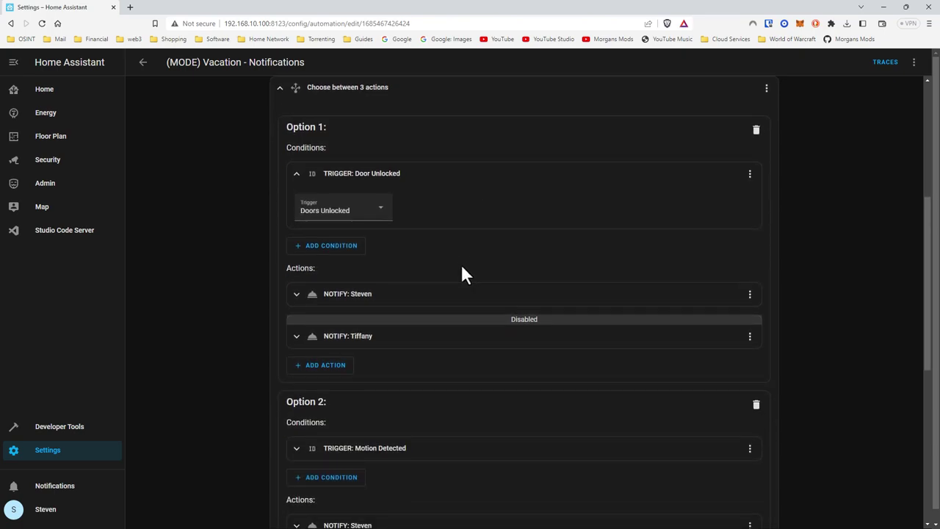
# Enable the disabled second notification action, then review its YAML and the trigger's entities.
pyautogui.click(750, 337)
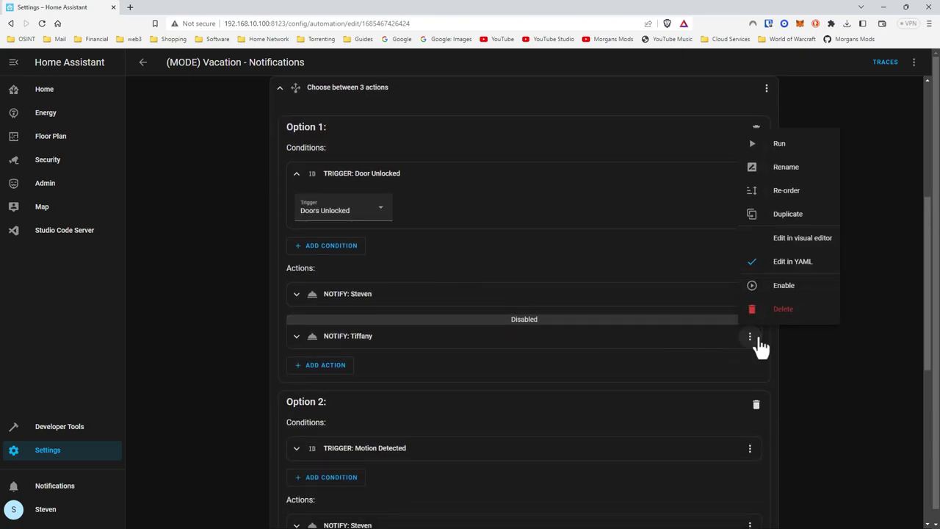
pyautogui.click(784, 286)
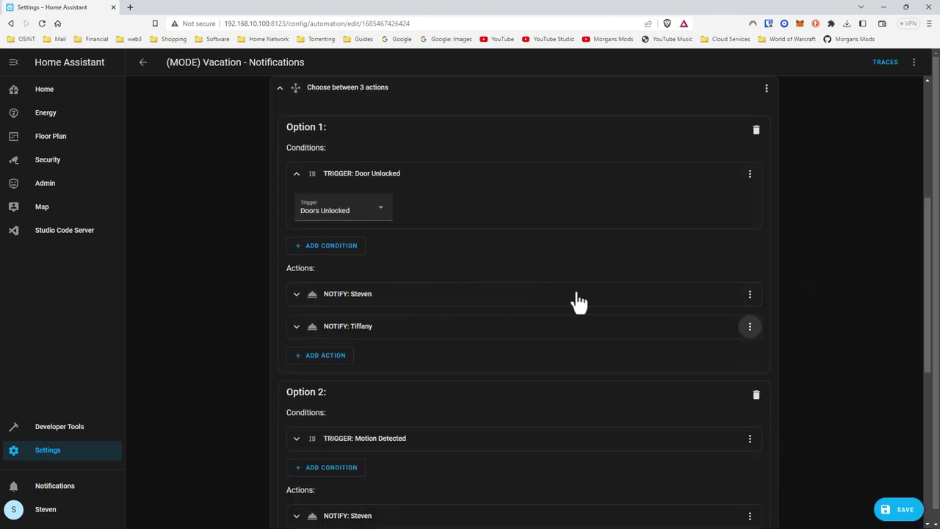
pyautogui.click(362, 297)
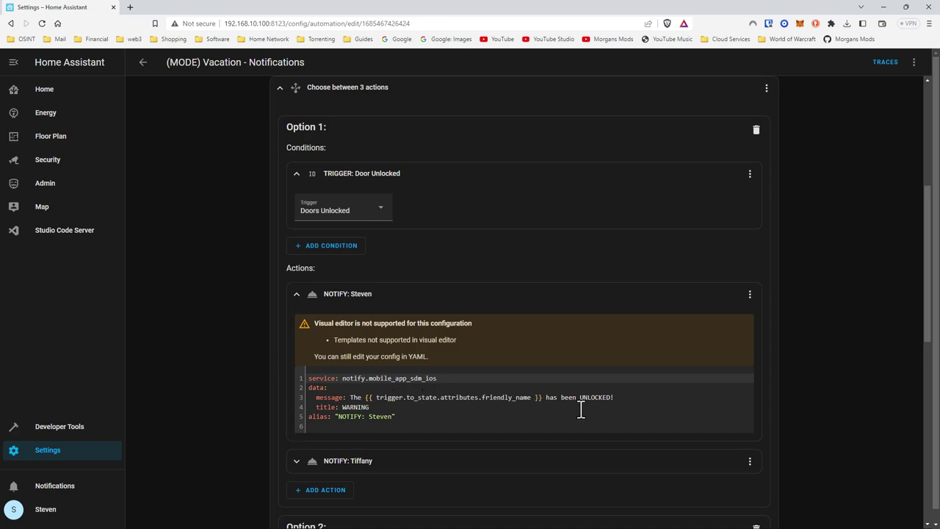
pyautogui.scroll(3, 482, 330)
pyautogui.scroll(2, 482, 335)
pyautogui.click(280, 157)
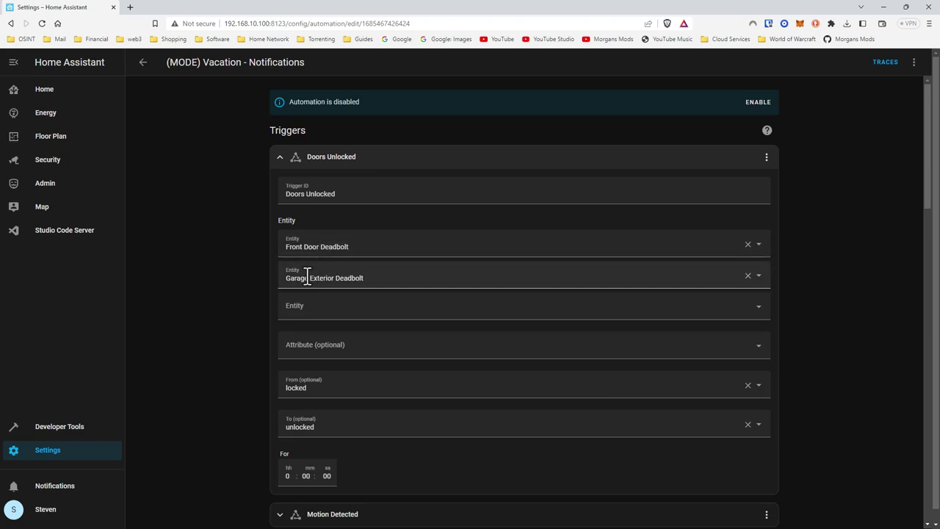
pyautogui.click(282, 156)
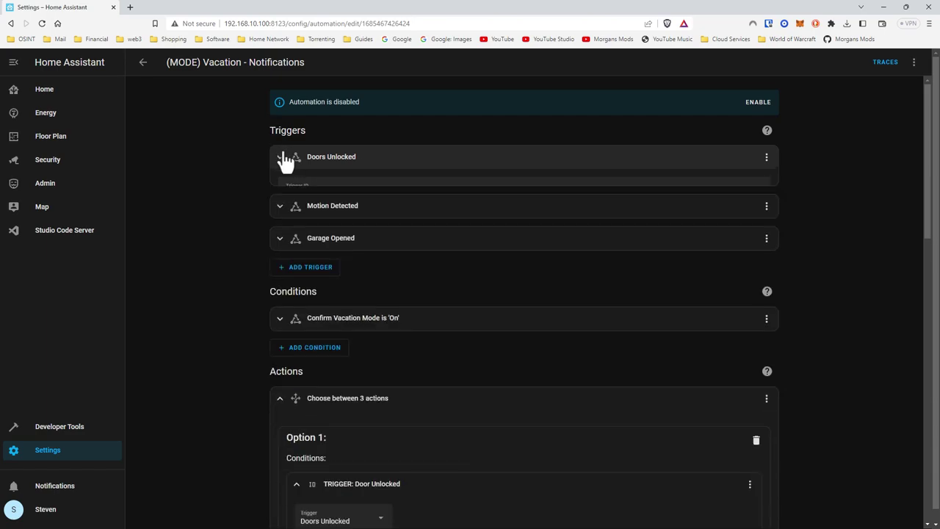
pyautogui.scroll(-2, 459, 313)
pyautogui.scroll(-2, 459, 312)
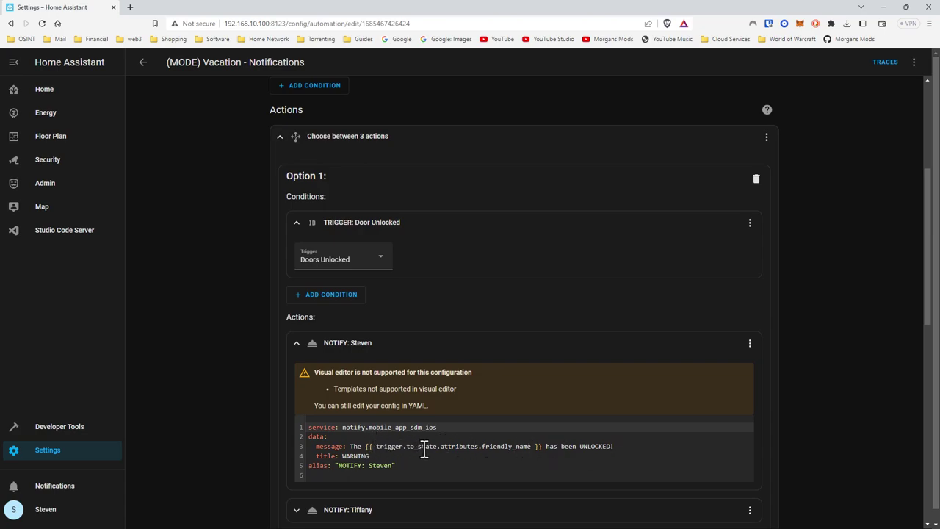
pyautogui.scroll(-2, 598, 451)
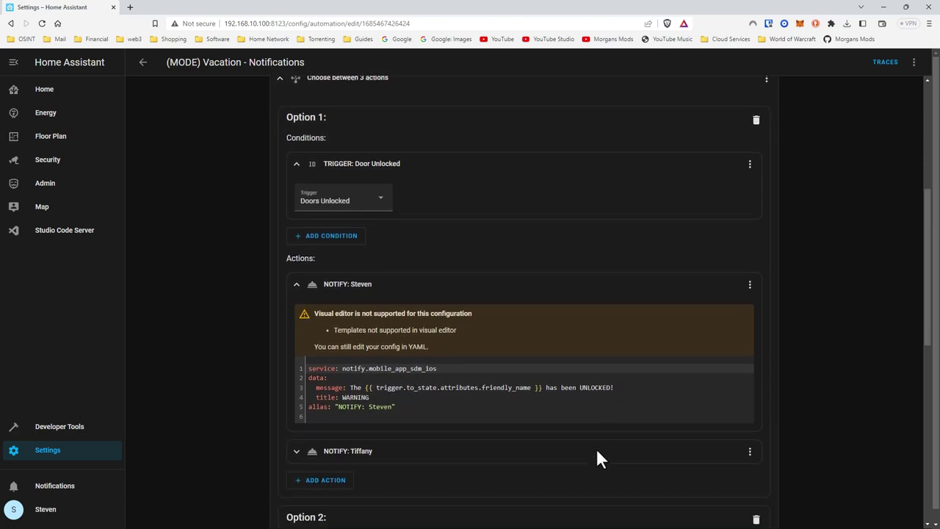
pyautogui.scroll(-1, 491, 437)
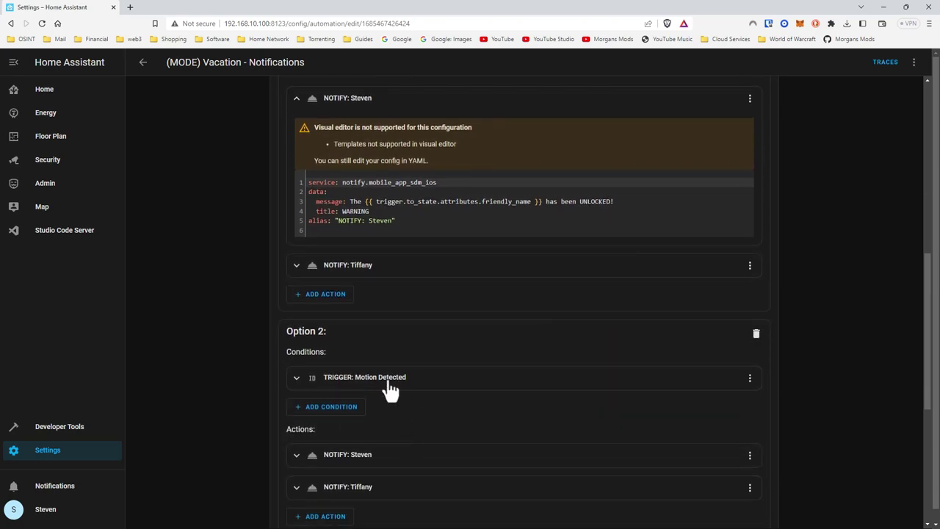
pyautogui.click(389, 378)
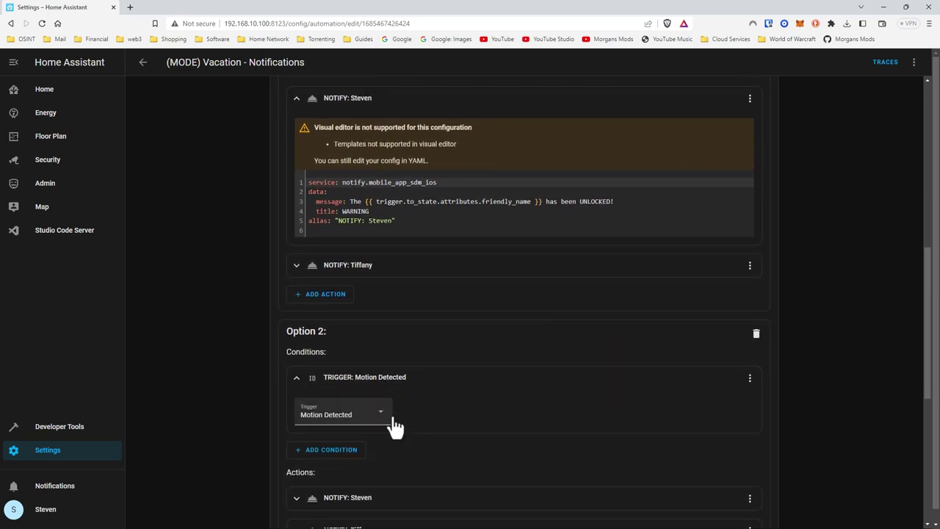
pyautogui.scroll(3, 390, 426)
pyautogui.scroll(-4, 460, 336)
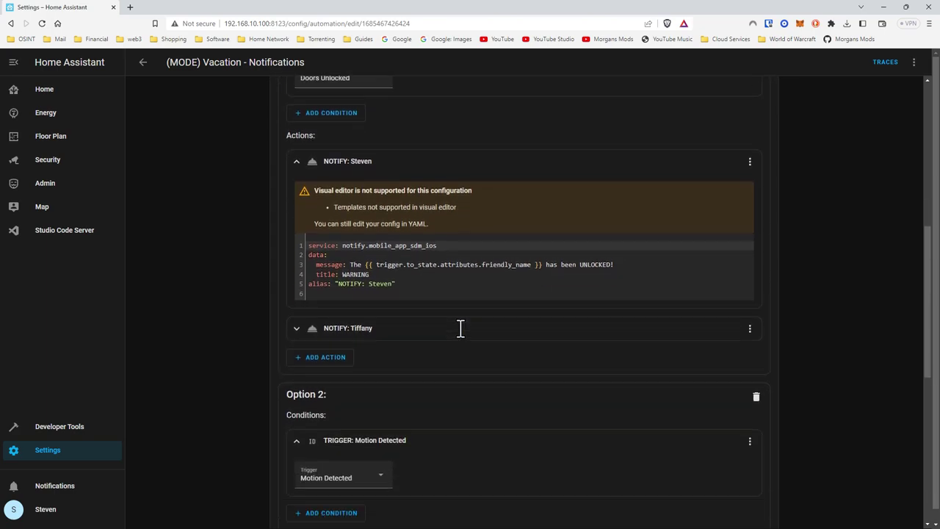
pyautogui.scroll(-1, 441, 341)
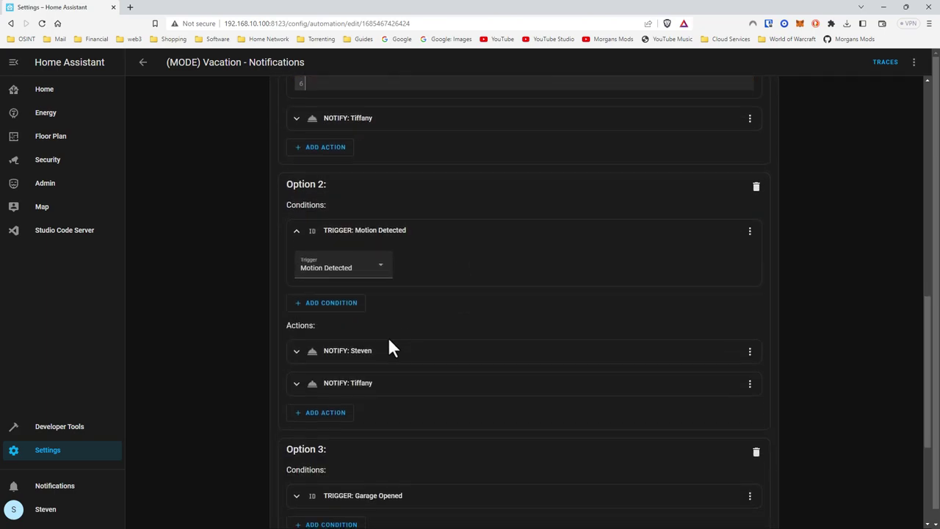
pyautogui.click(351, 352)
pyautogui.scroll(-1, 376, 355)
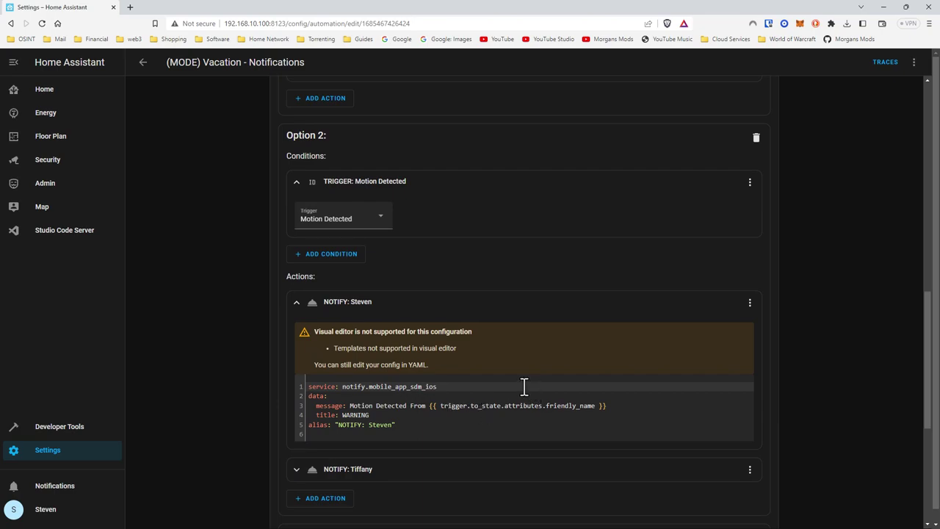
pyautogui.scroll(-4, 523, 377)
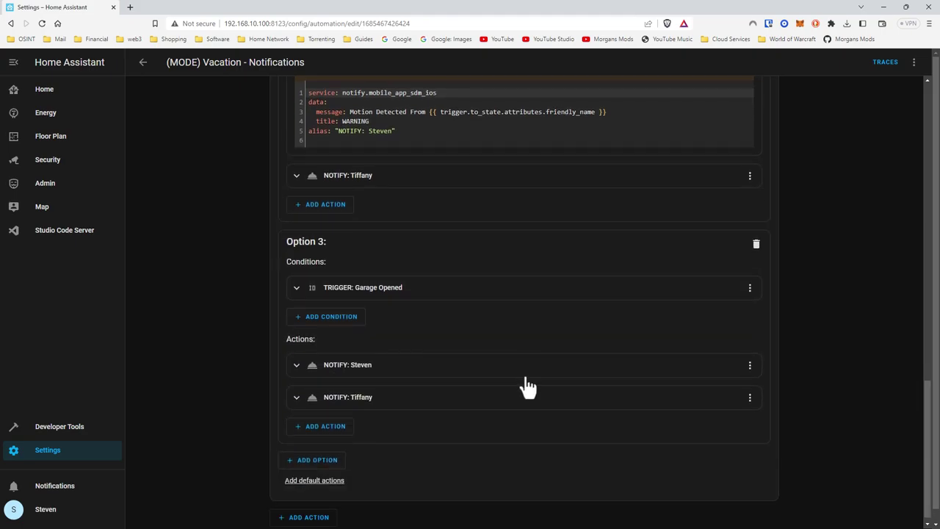
pyautogui.click(388, 288)
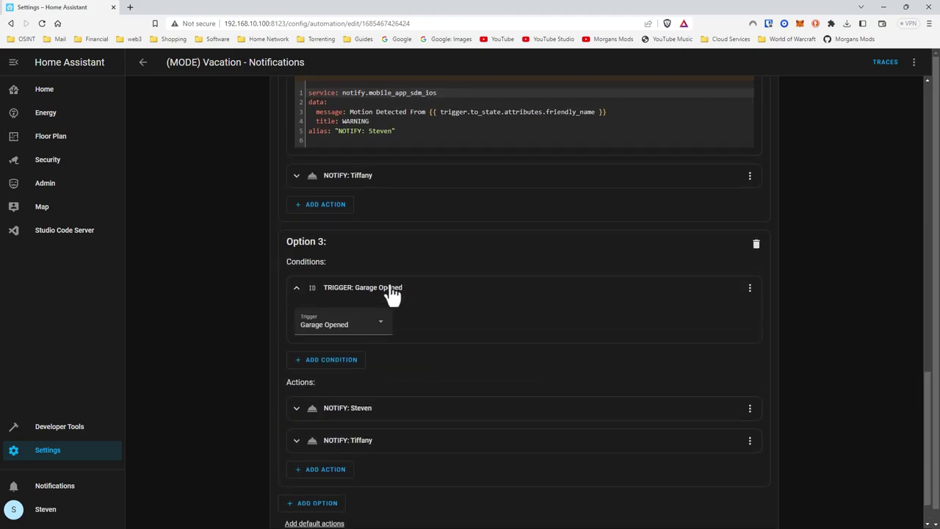
pyautogui.click(379, 415)
pyautogui.scroll(-3, 376, 402)
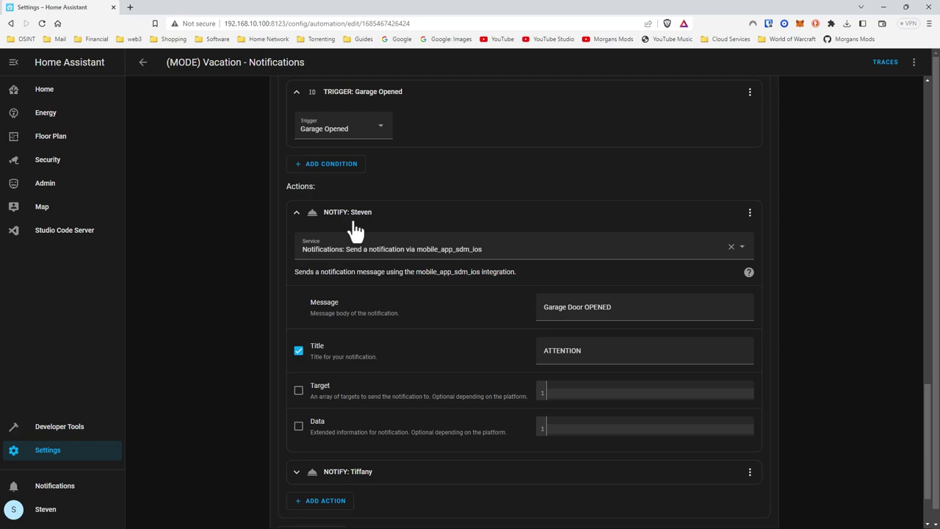
pyautogui.click(353, 224)
pyautogui.scroll(5, 545, 314)
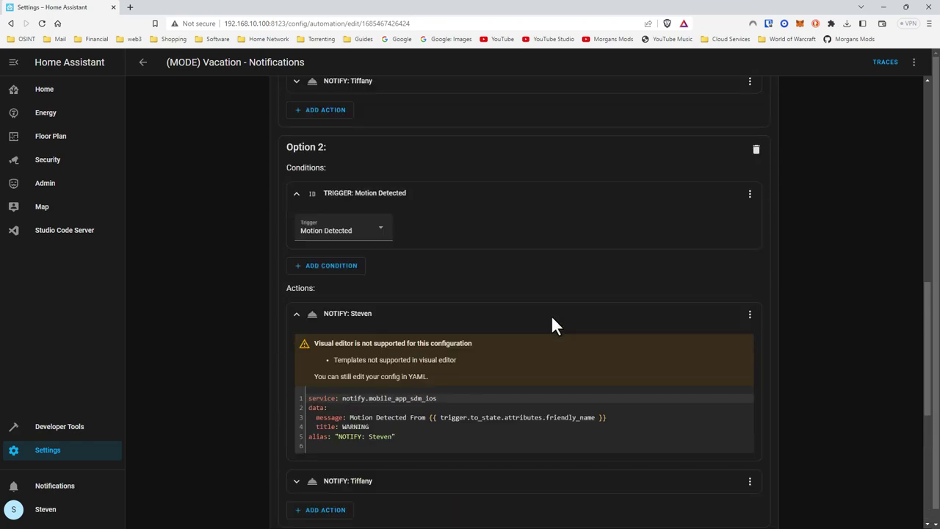
pyautogui.scroll(4, 514, 308)
pyautogui.scroll(-1, 353, 426)
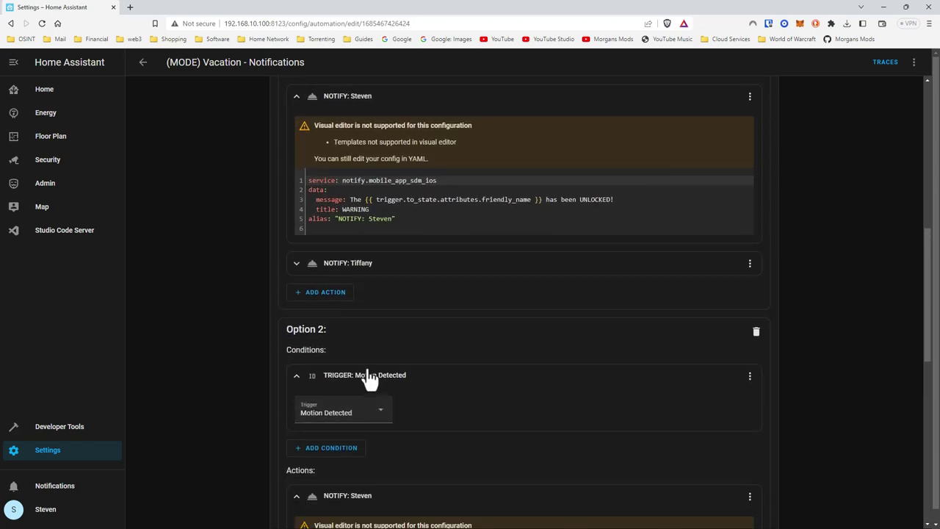
pyautogui.click(369, 376)
pyautogui.click(355, 451)
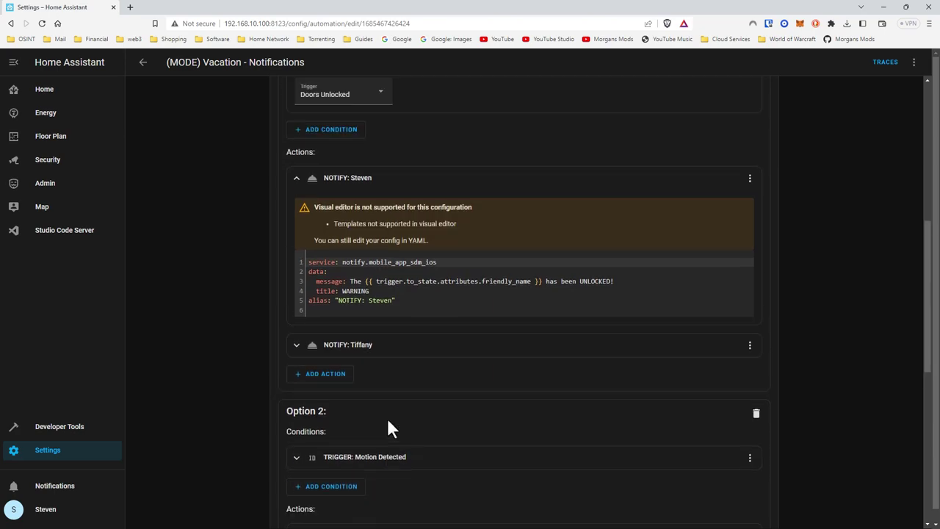
pyautogui.scroll(1, 390, 429)
pyautogui.click(403, 251)
pyautogui.scroll(5, 363, 257)
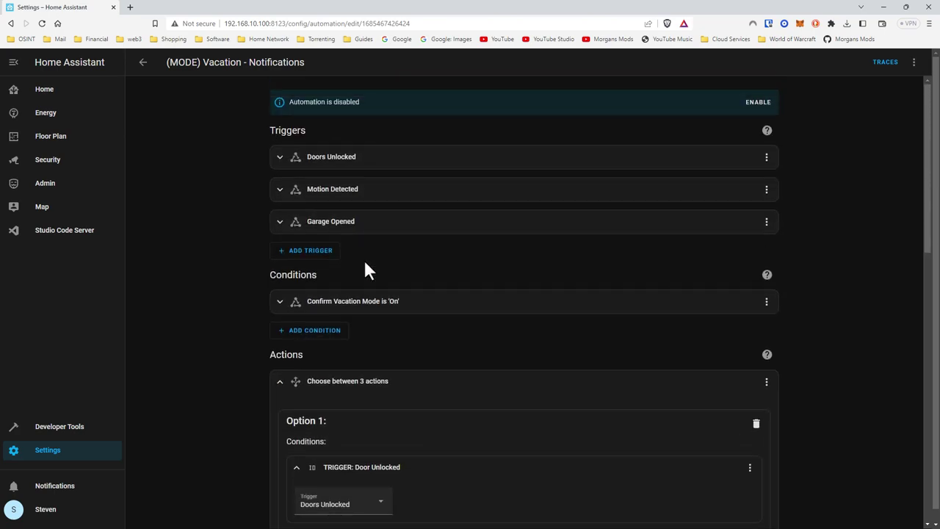
# Collapse the 'Choose between 3 actions' block.
pyautogui.click(360, 383)
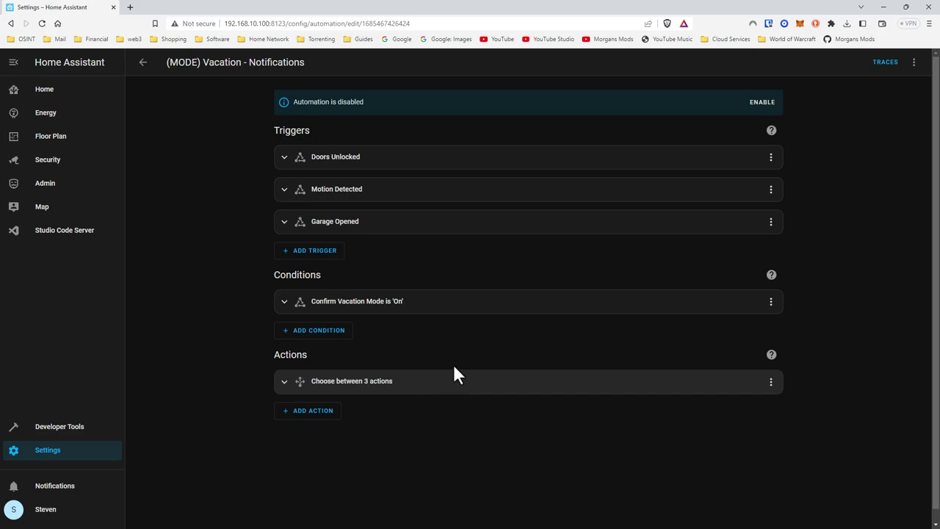